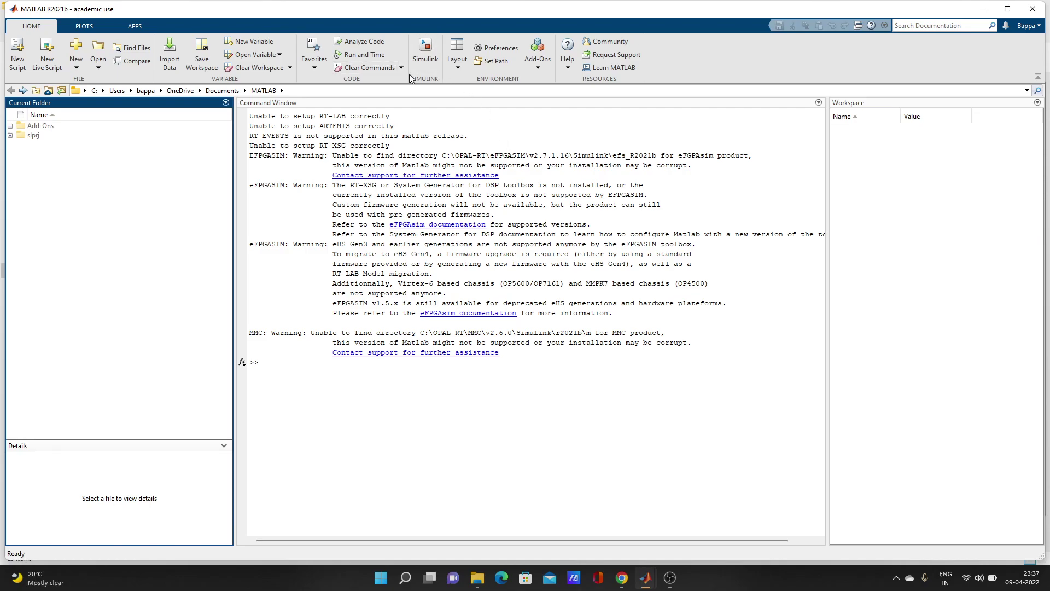
Launch Simulink and reposition the Start Page to view its Blank Model template
{"action": "left_click", "coordinate": [430, 53]}
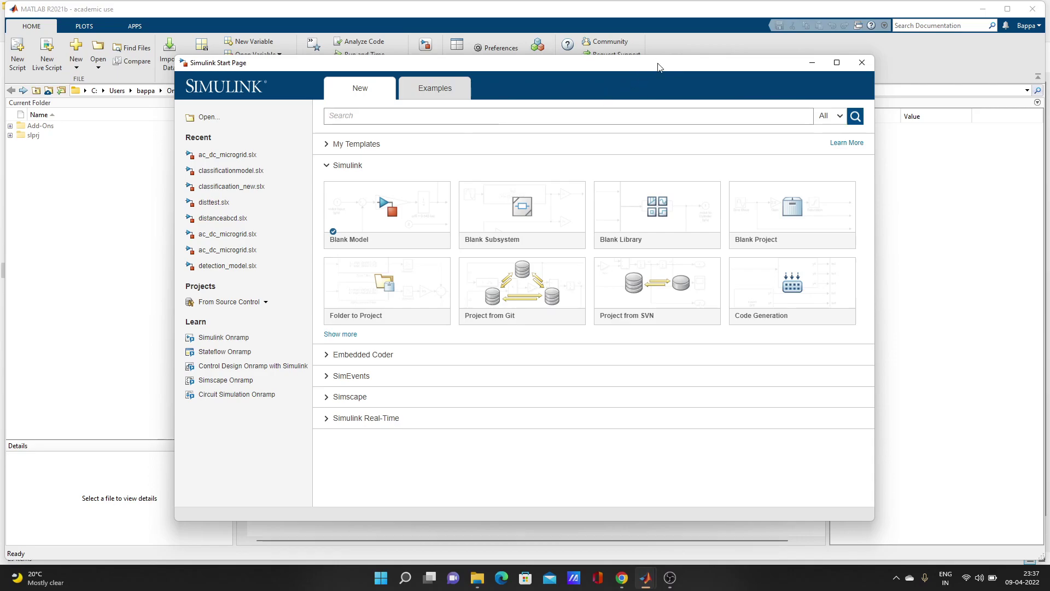
{"action": "left_click_drag", "start_coordinate": [666, 75], "coordinate": [664, 53]}
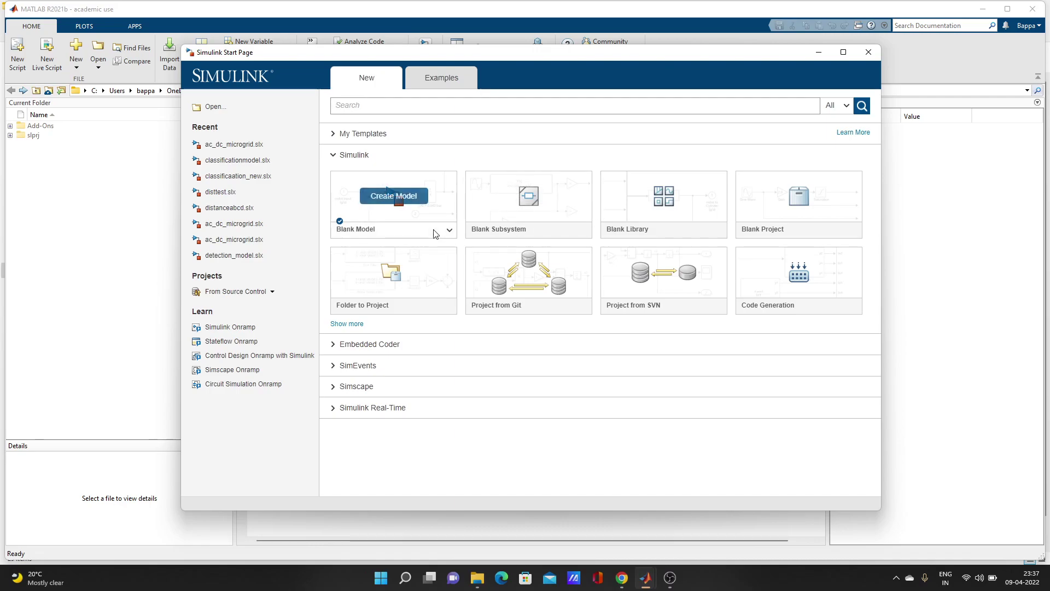
{"action": "mouse_move", "coordinate": [453, 224]}
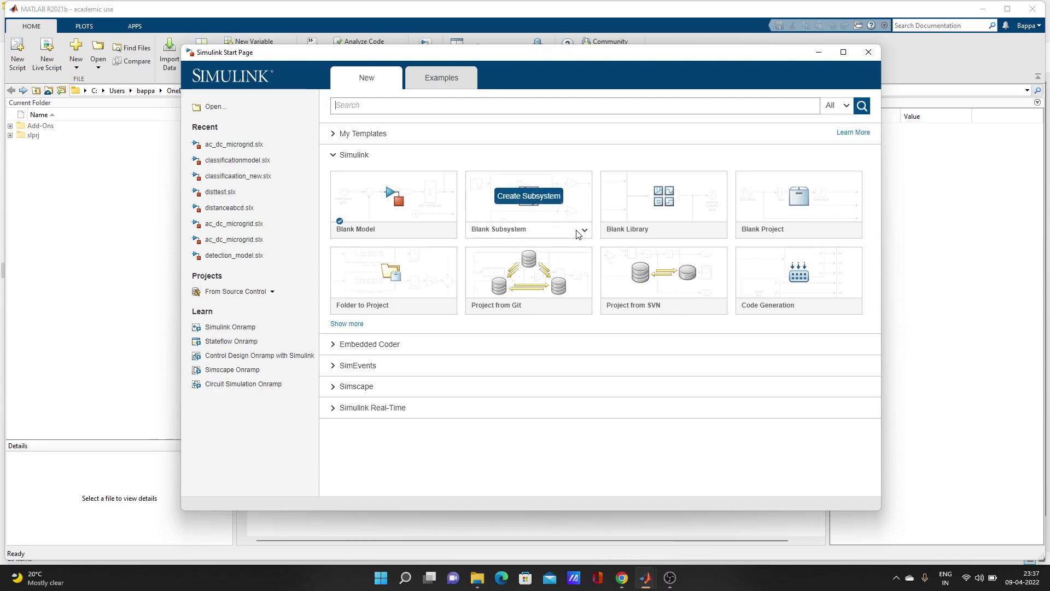
{"action": "mouse_move", "coordinate": [720, 262]}
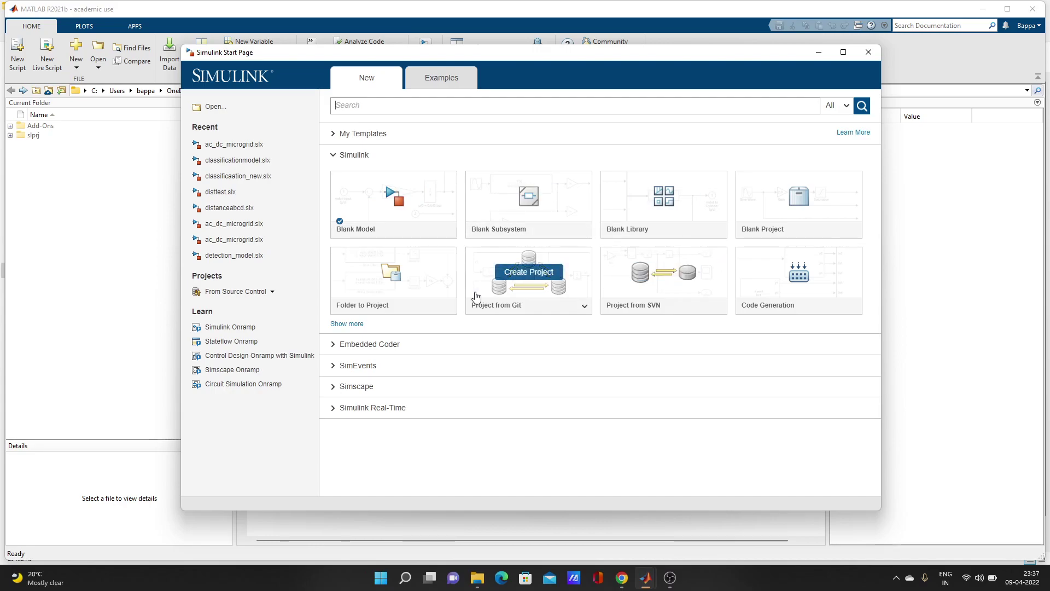
{"action": "mouse_move", "coordinate": [477, 208]}
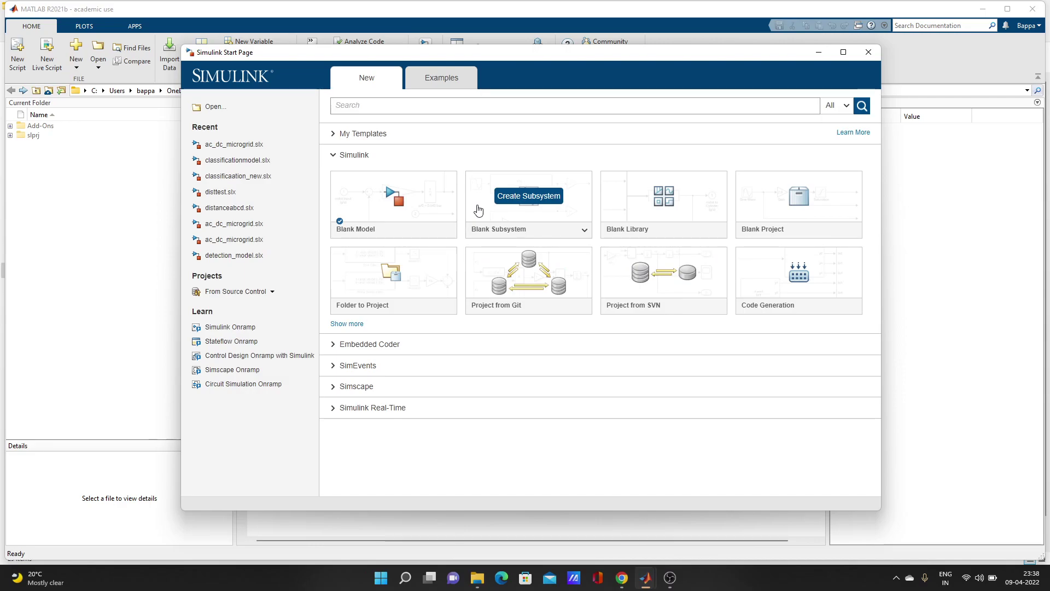
{"action": "mouse_move", "coordinate": [419, 205]}
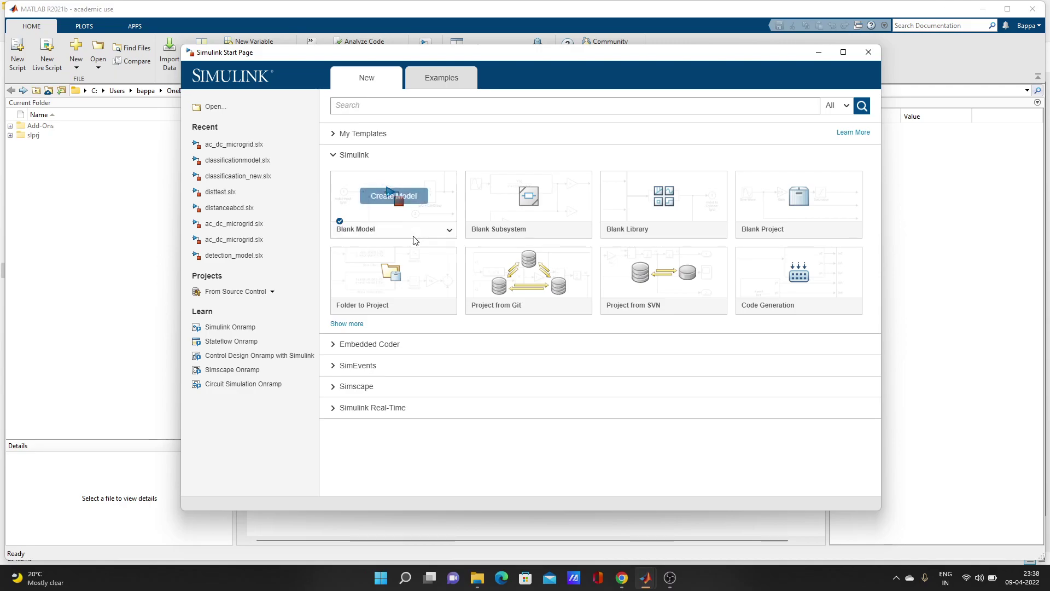
Create a blank model and maximize its untitled window
{"action": "left_click", "coordinate": [376, 209]}
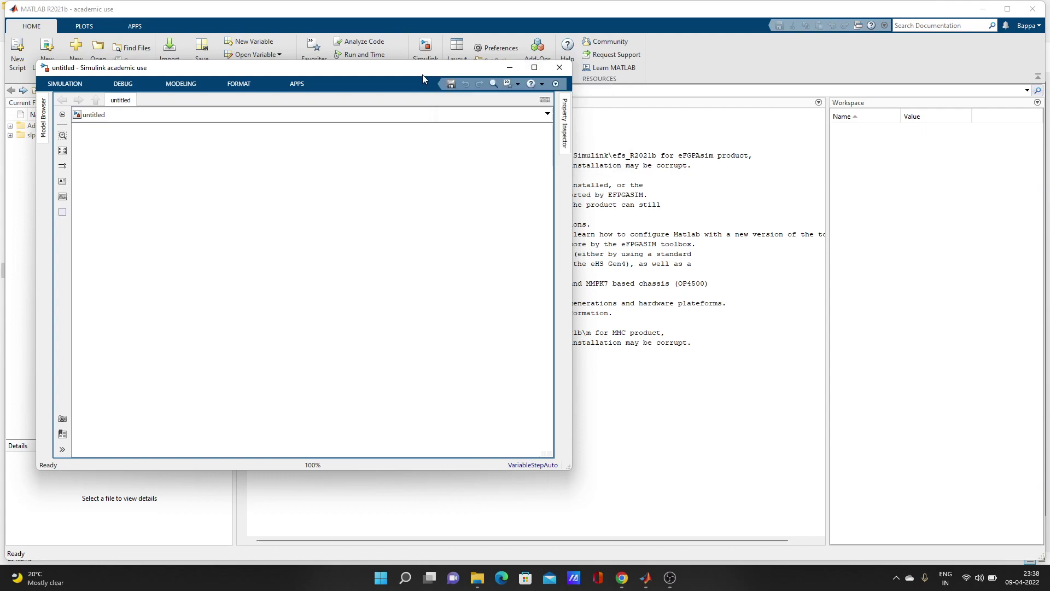
{"action": "left_click_drag", "start_coordinate": [374, 75], "coordinate": [434, 96]}
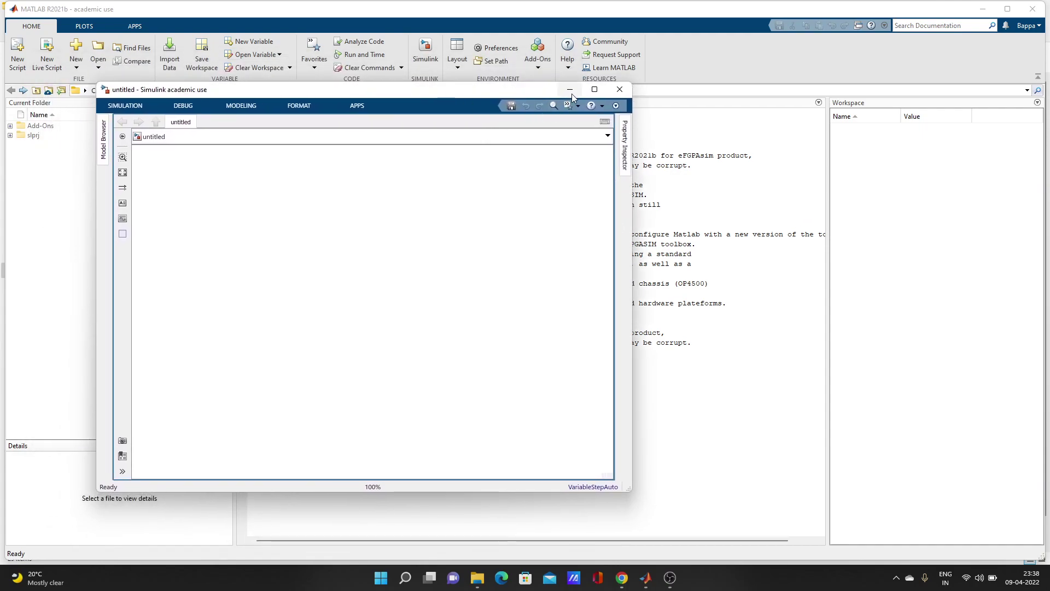
{"action": "left_click", "coordinate": [594, 89]}
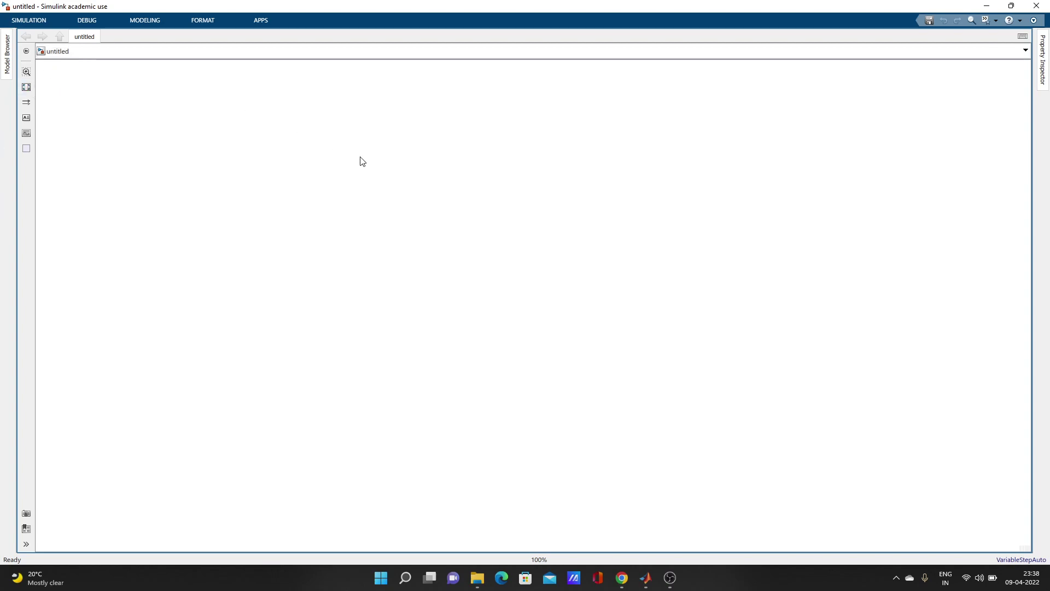
Minimize the untitled model and restore it from the taskbar's MATLAB previews
{"action": "left_click", "coordinate": [988, 7]}
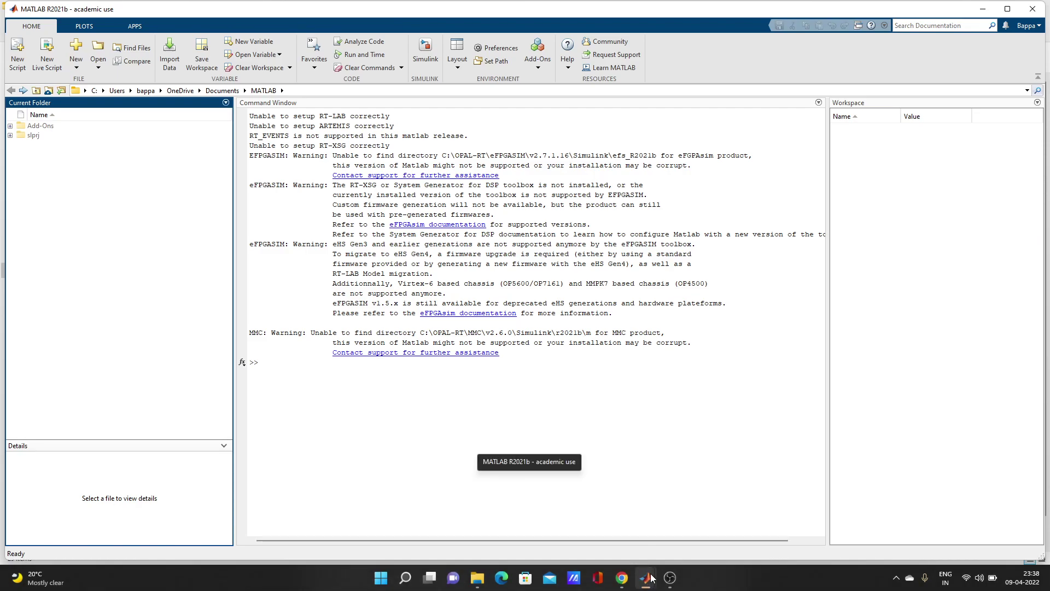
{"action": "mouse_move", "coordinate": [648, 583]}
{"action": "left_click", "coordinate": [771, 520]}
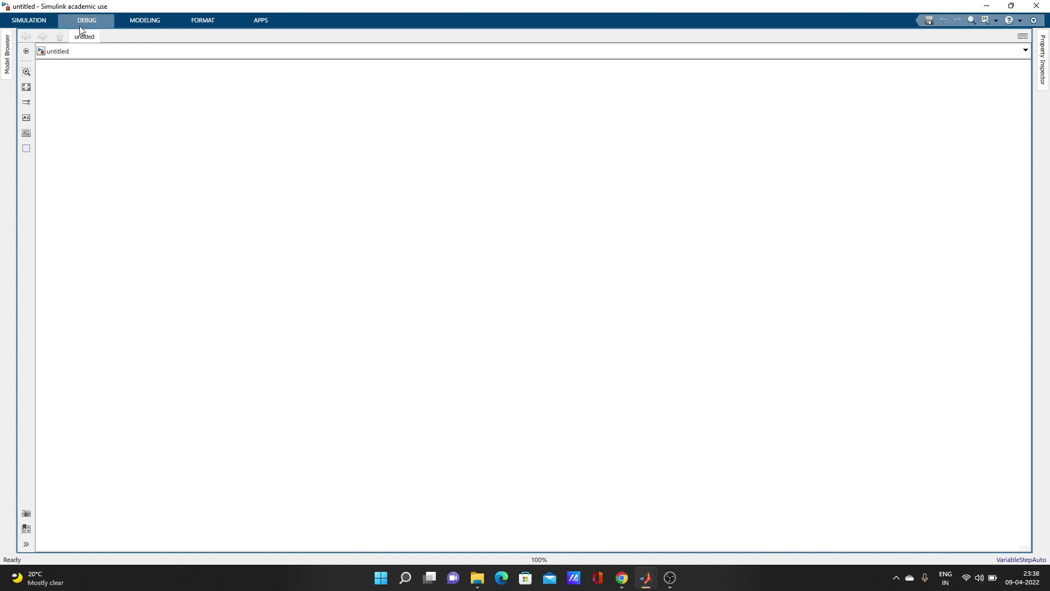
{"action": "left_click", "coordinate": [32, 25]}
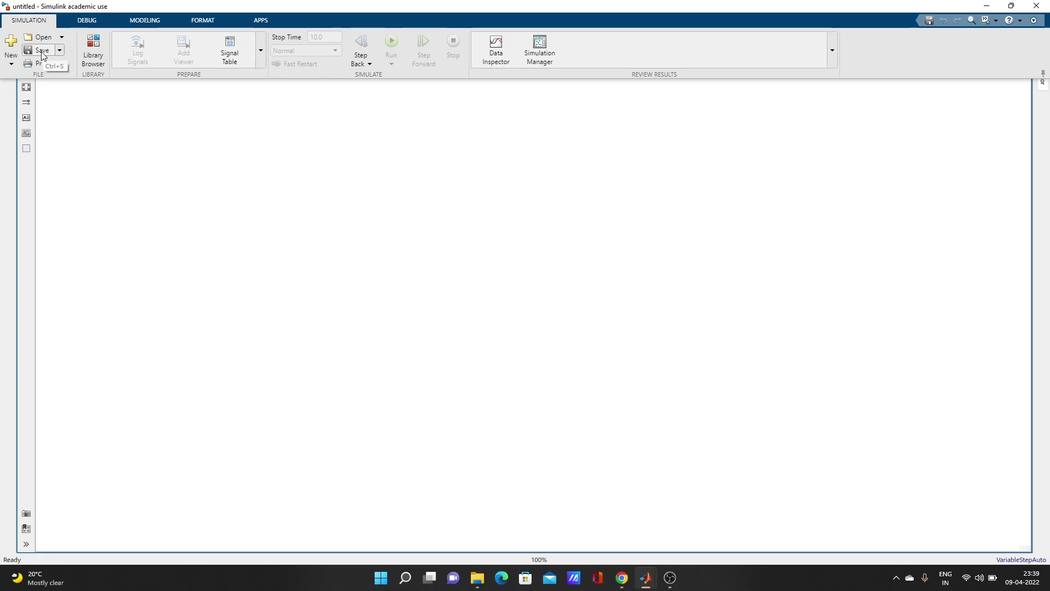
{"action": "left_click", "coordinate": [152, 144]}
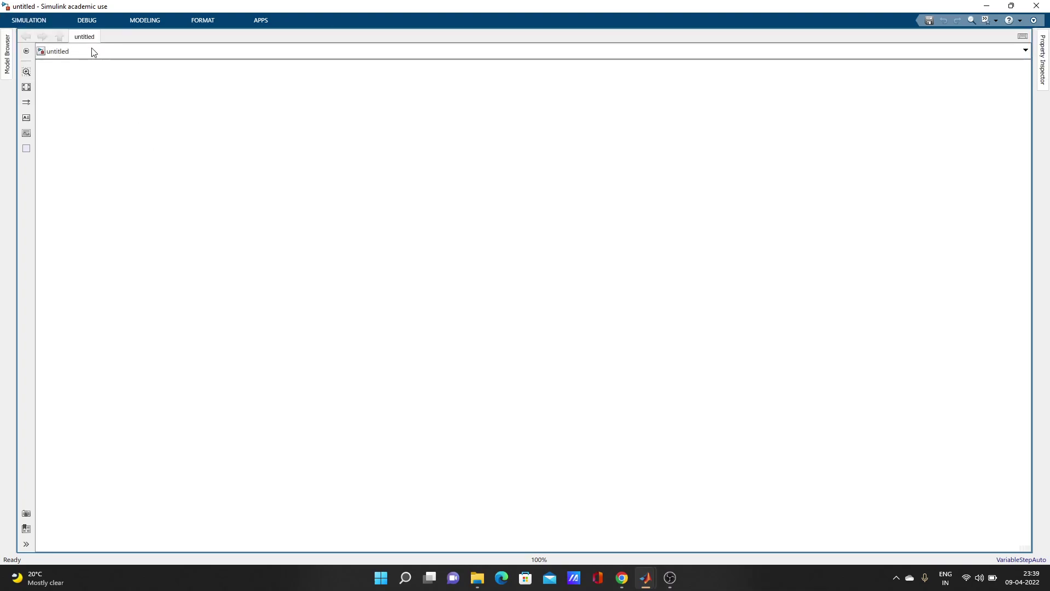
{"action": "left_click", "coordinate": [54, 24]}
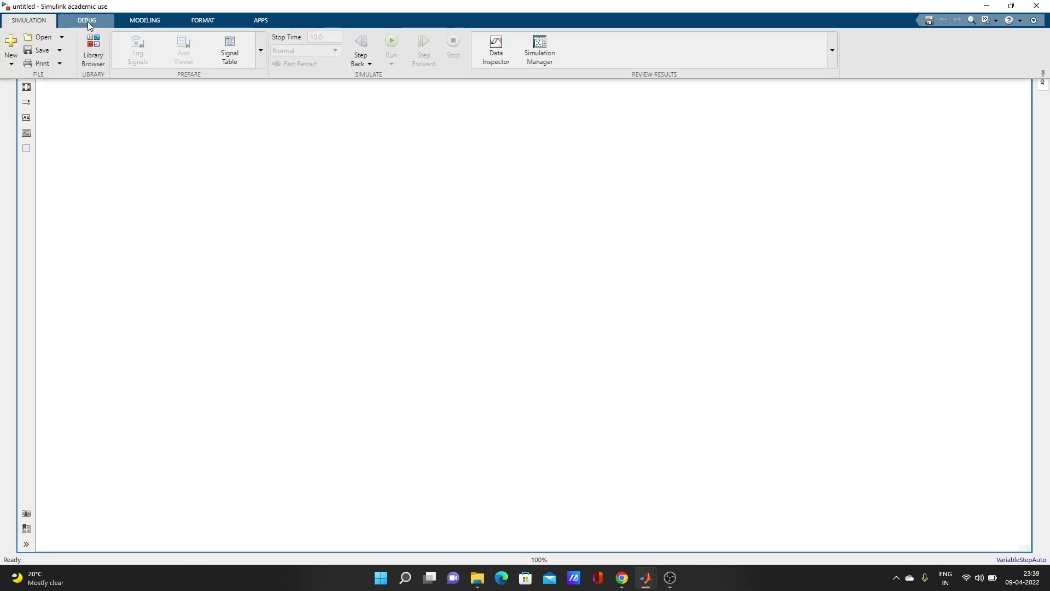
{"action": "left_click", "coordinate": [87, 22]}
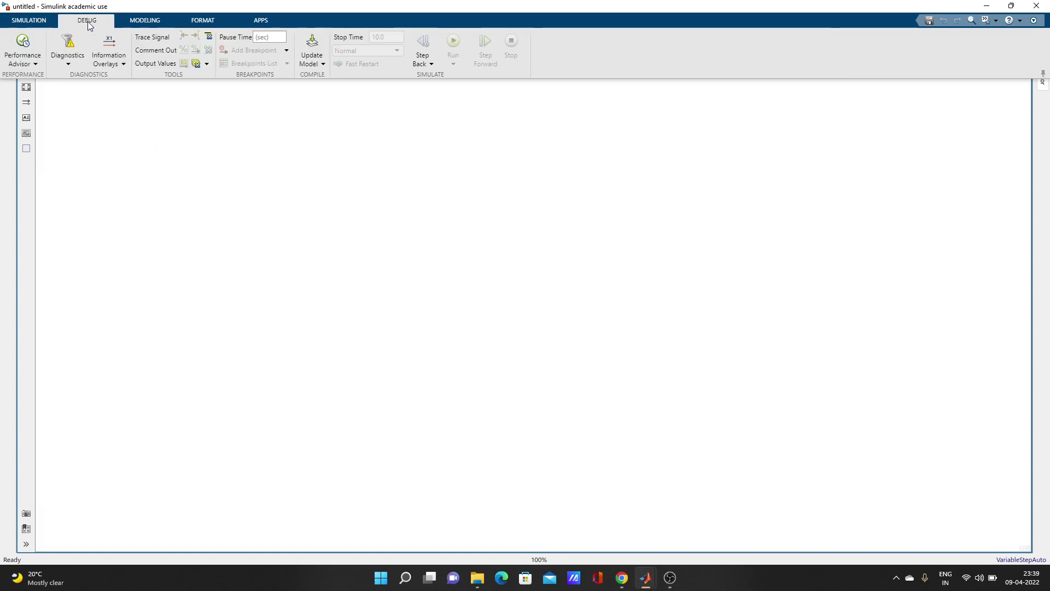
{"action": "left_click", "coordinate": [132, 22]}
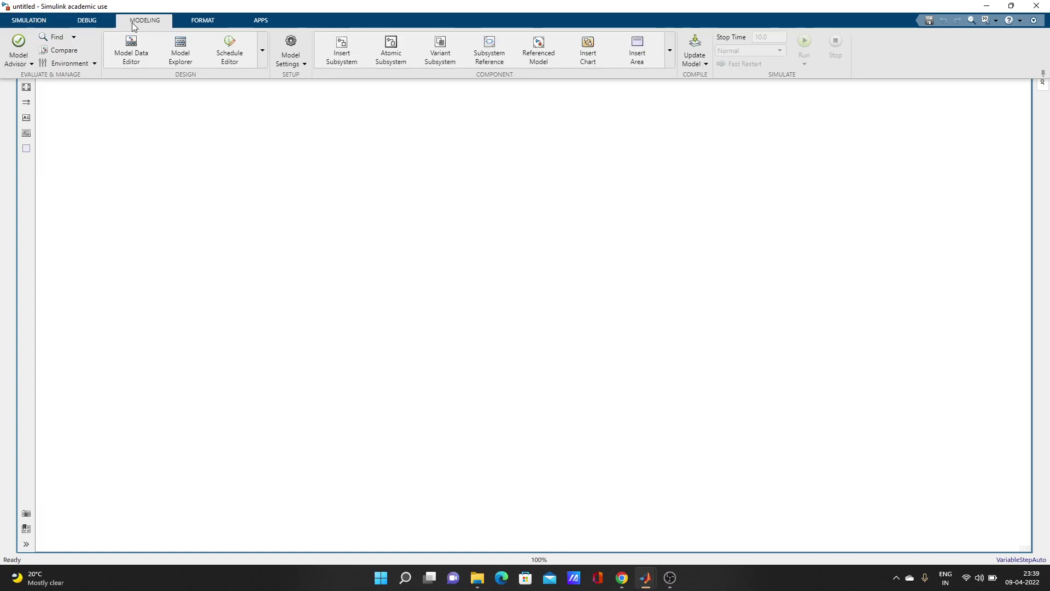
{"action": "left_click", "coordinate": [194, 26]}
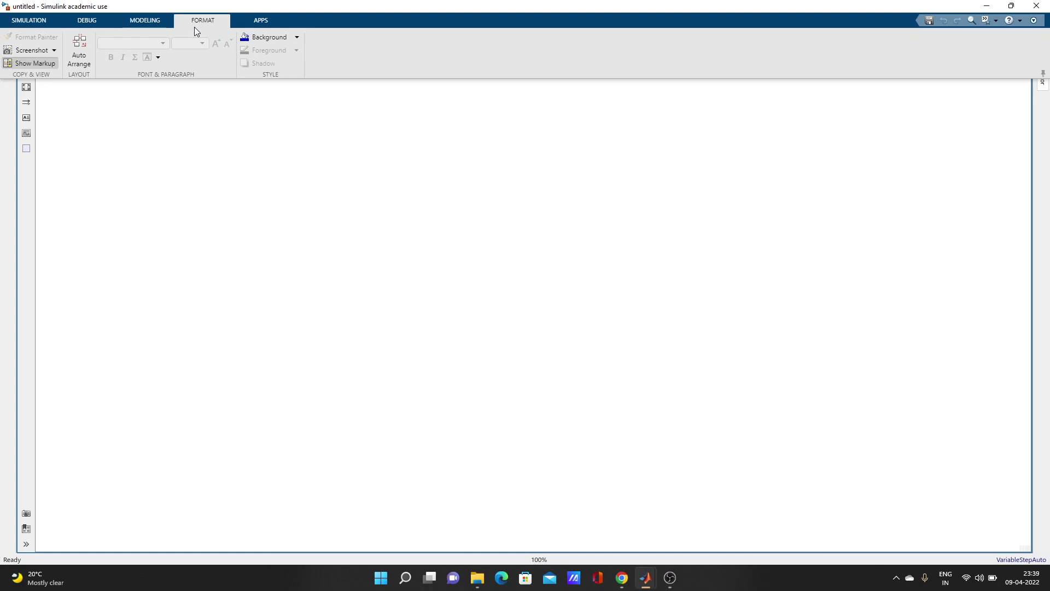
{"action": "left_click", "coordinate": [53, 21]}
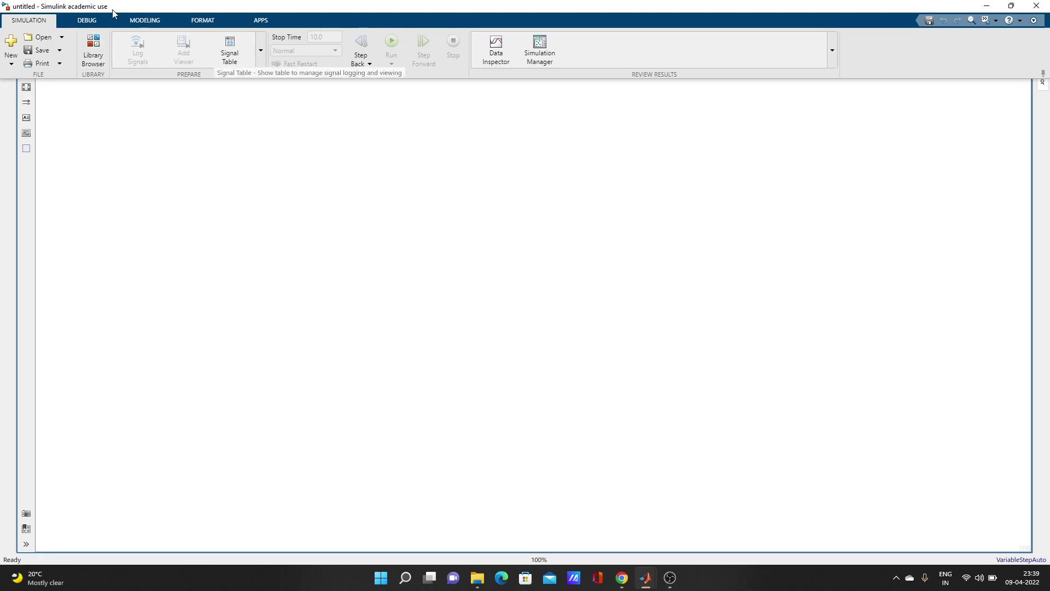
{"action": "left_click", "coordinate": [96, 20]}
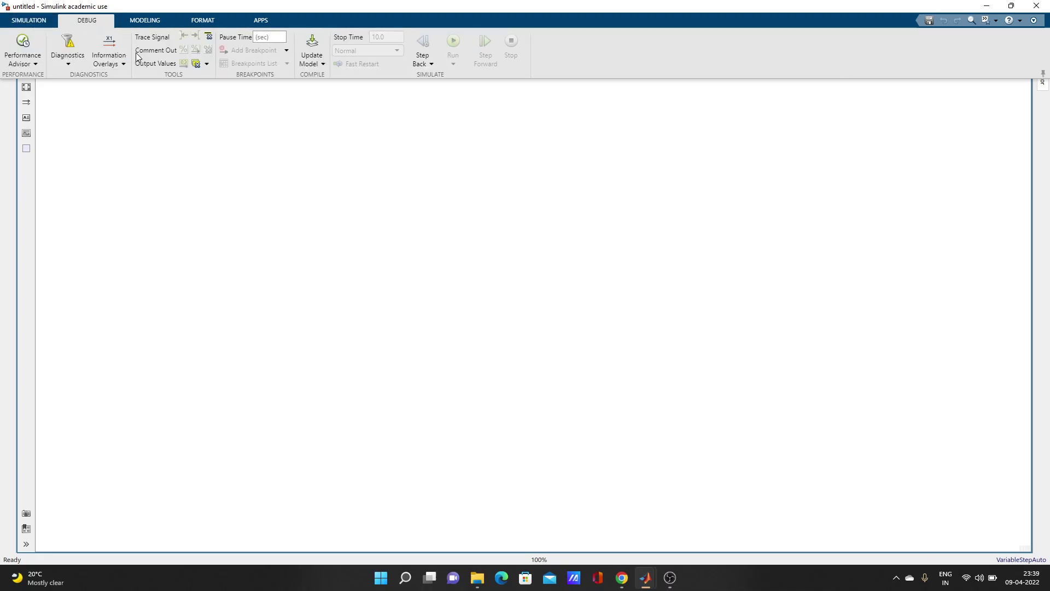
{"action": "left_click", "coordinate": [148, 21]}
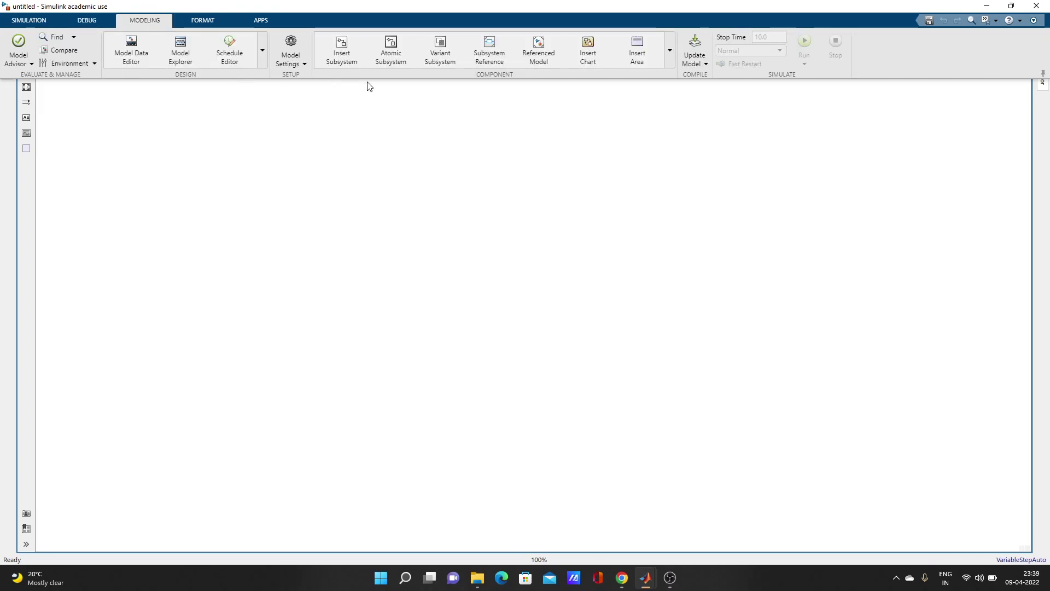
{"action": "left_click", "coordinate": [305, 61]}
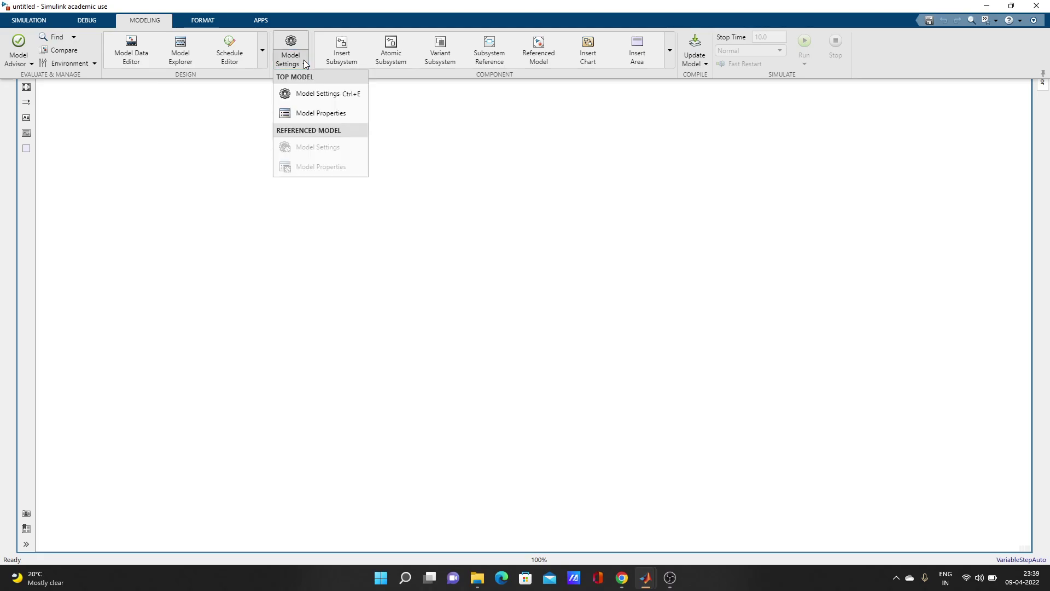
{"action": "left_click", "coordinate": [235, 150]}
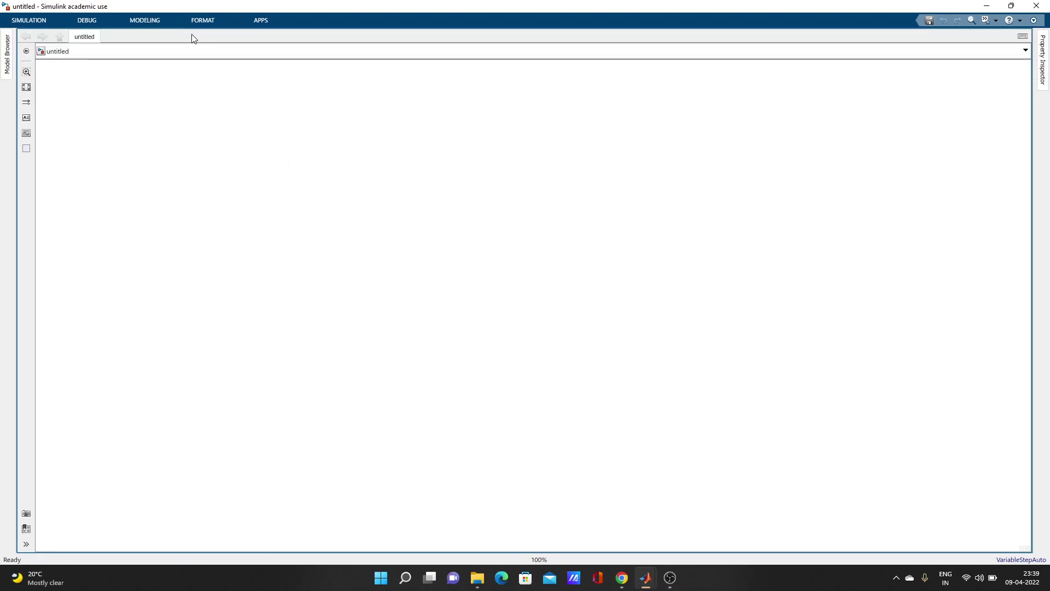
{"action": "left_click", "coordinate": [45, 22]}
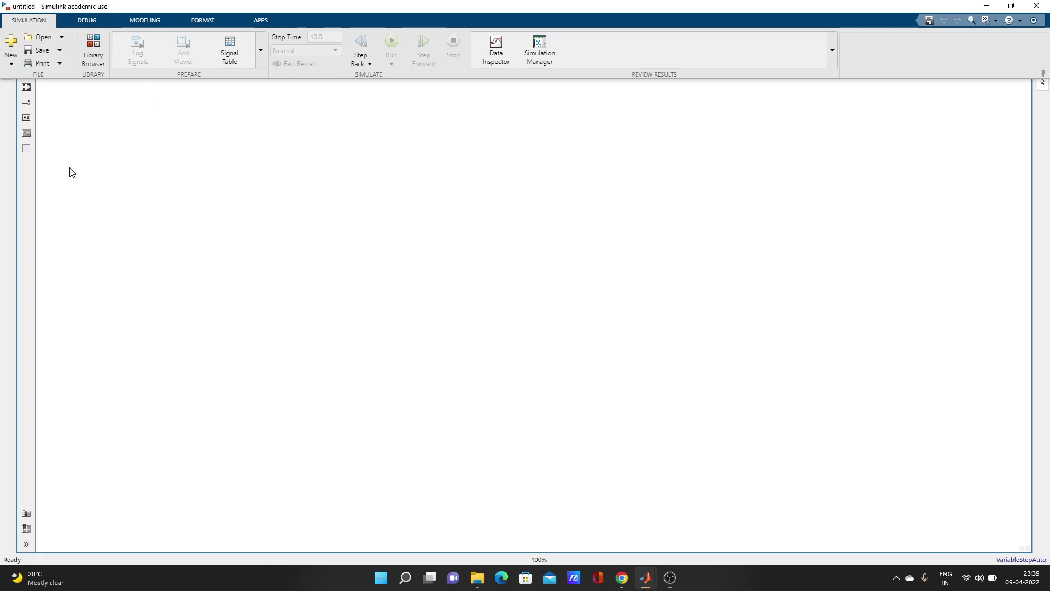
Open the Library Browser with Ctrl+Shift+L and browse its categories, from Continuous to Simulink Coder
{"action": "left_click", "coordinate": [99, 53]}
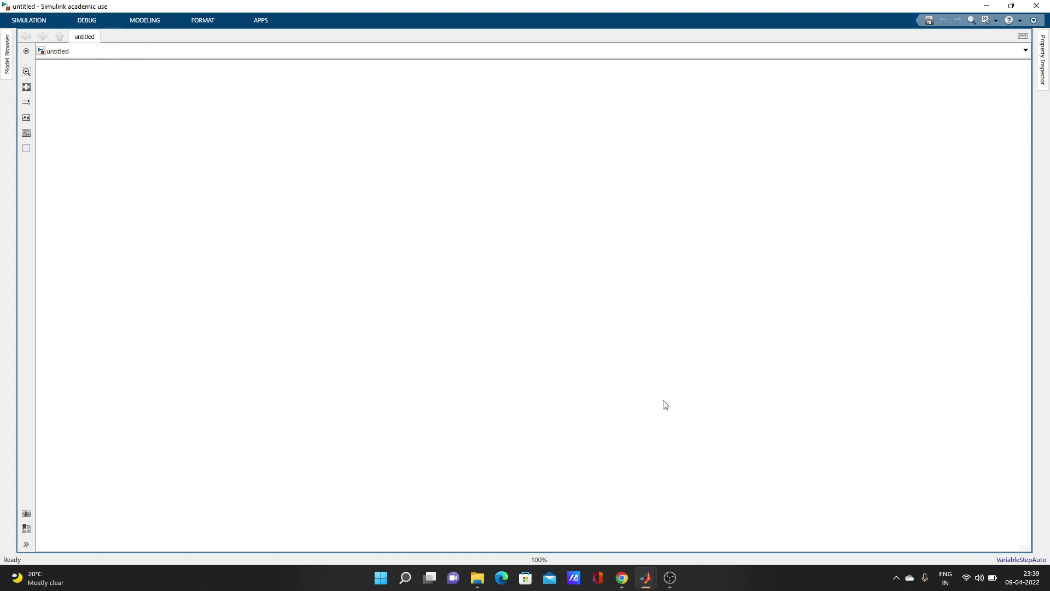
{"action": "key", "text": "ctrl+shift+l"}
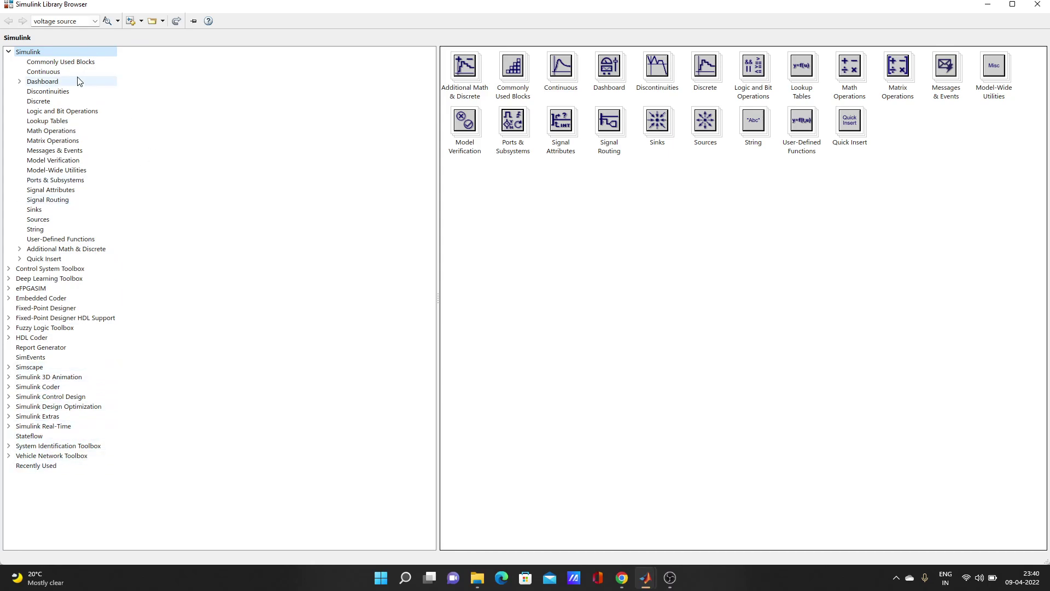
{"action": "left_click", "coordinate": [50, 71]}
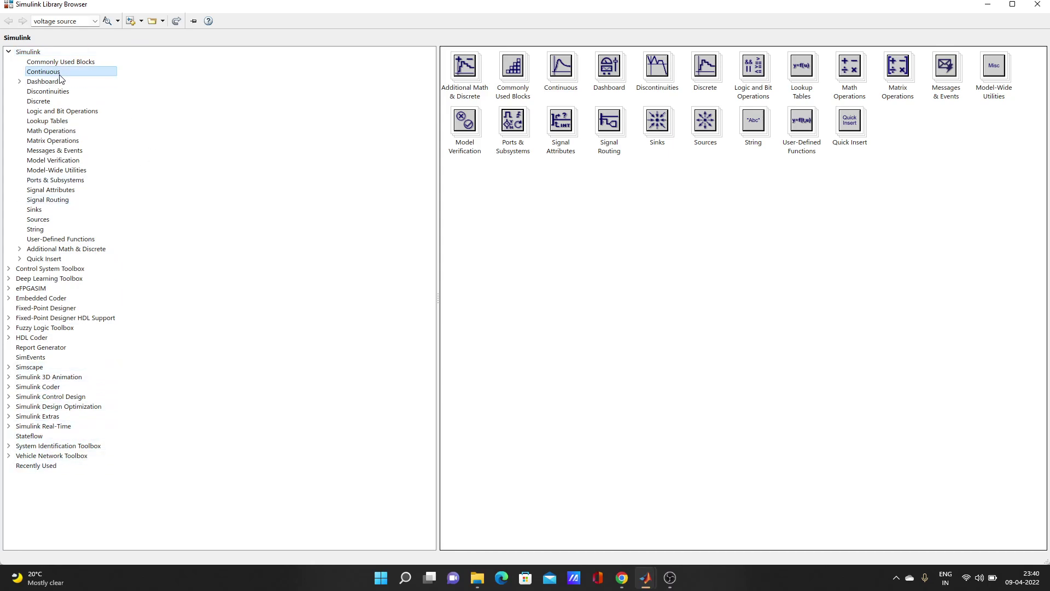
{"action": "left_click", "coordinate": [54, 111]}
{"action": "left_click", "coordinate": [53, 141]}
{"action": "left_click", "coordinate": [54, 211]}
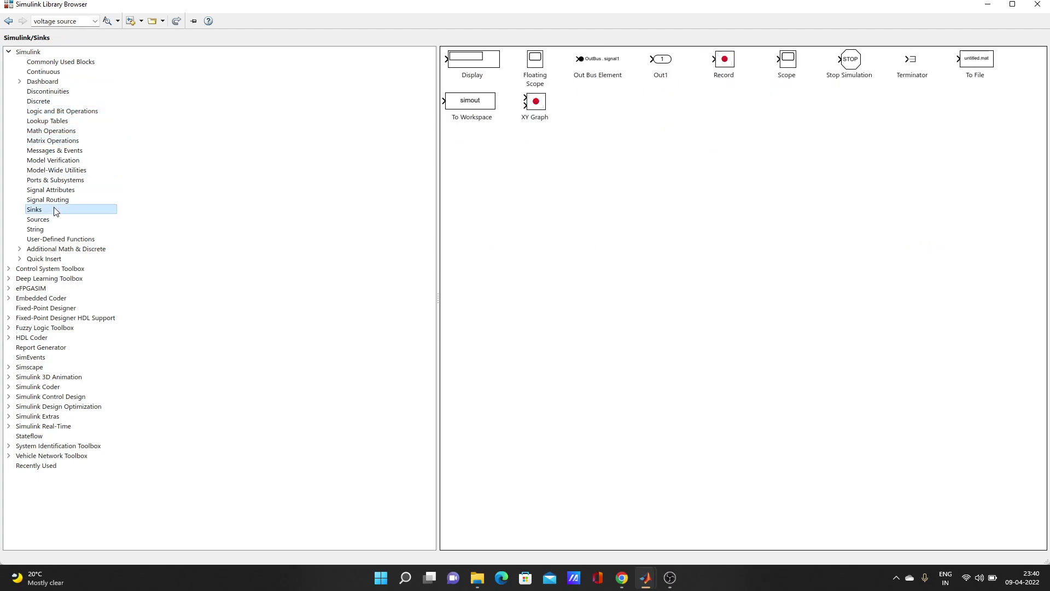
{"action": "left_click", "coordinate": [46, 259]}
{"action": "left_click", "coordinate": [27, 318]}
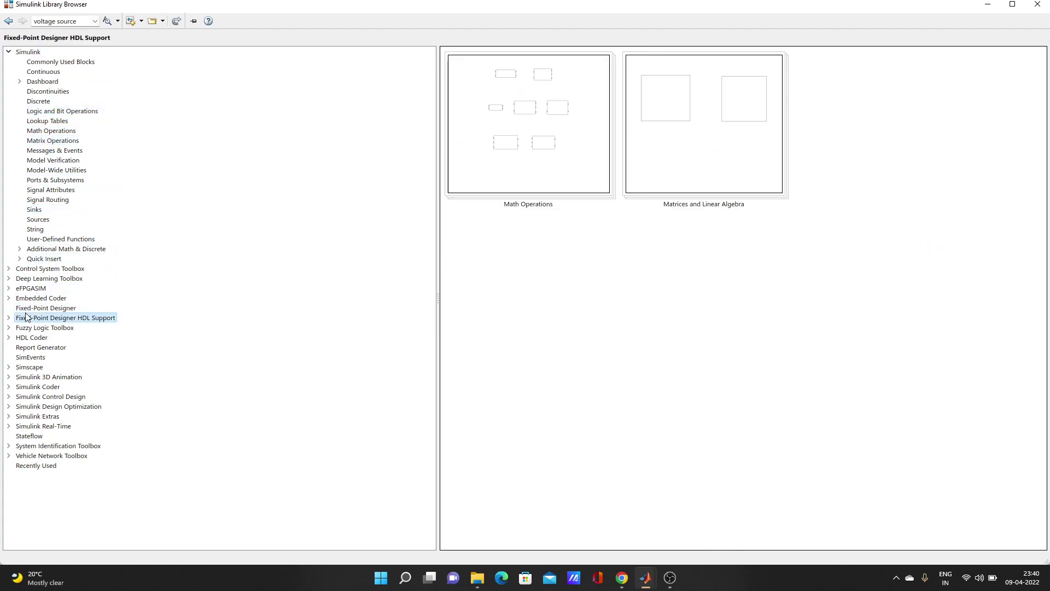
{"action": "left_click", "coordinate": [31, 348]}
{"action": "left_click", "coordinate": [31, 388]}
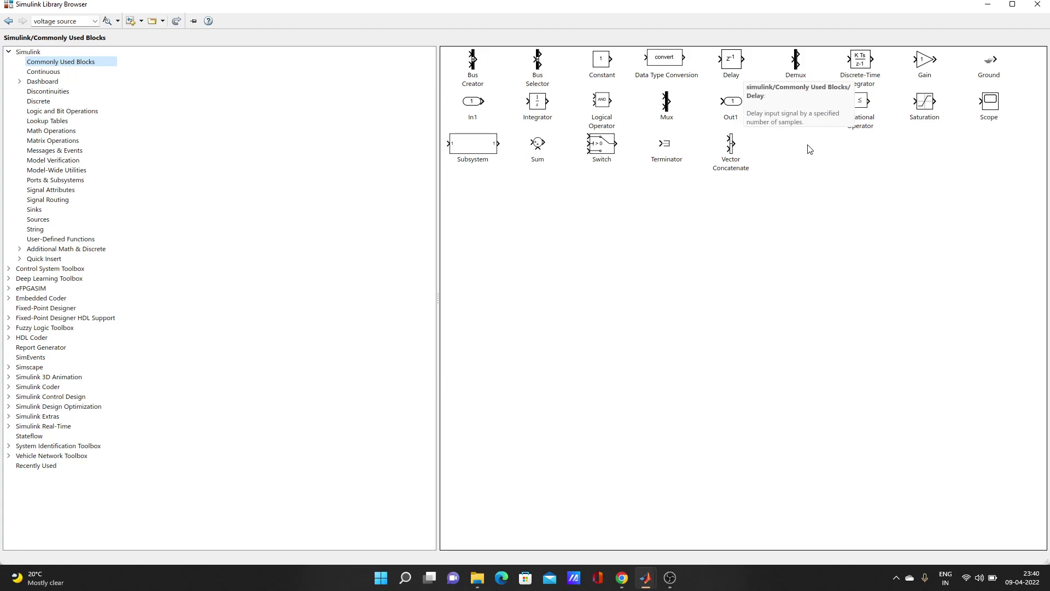
Add the Product block from Commonly Used Blocks to model untitled
{"action": "left_click", "coordinate": [797, 106]}
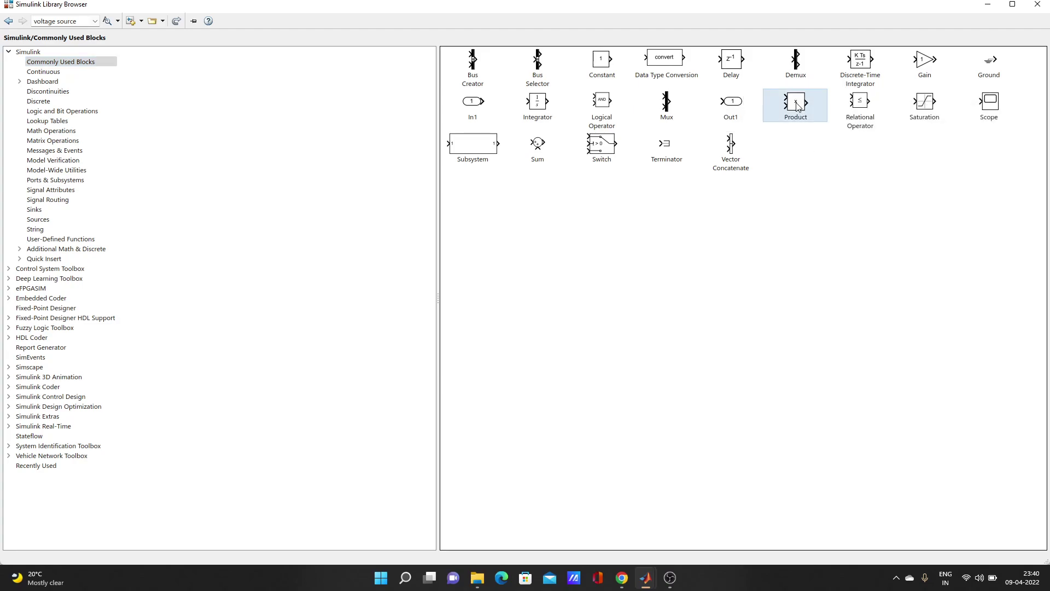
{"action": "right_click", "coordinate": [797, 105]}
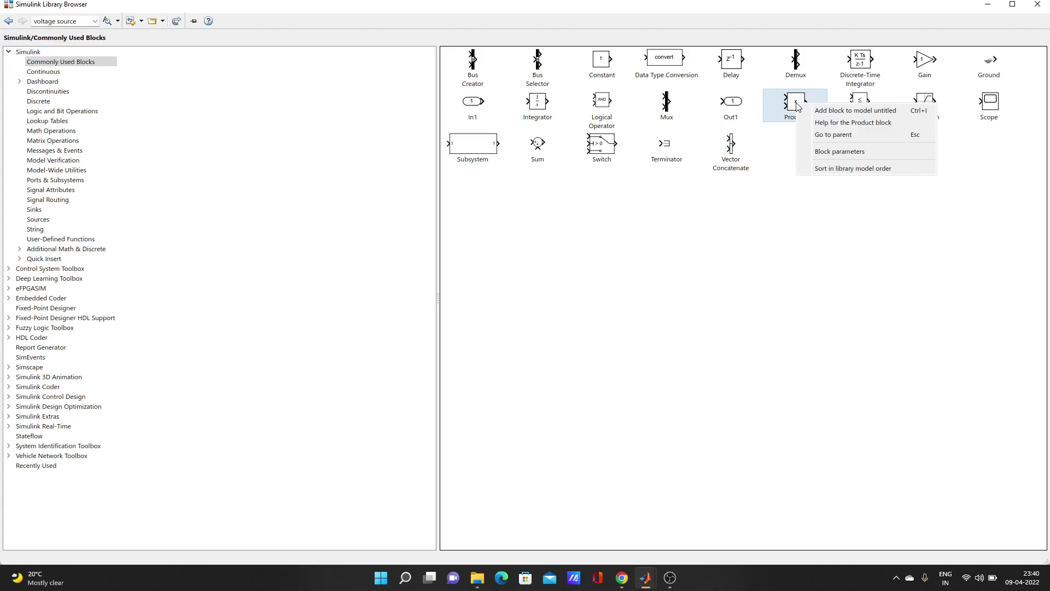
{"action": "left_click", "coordinate": [857, 111]}
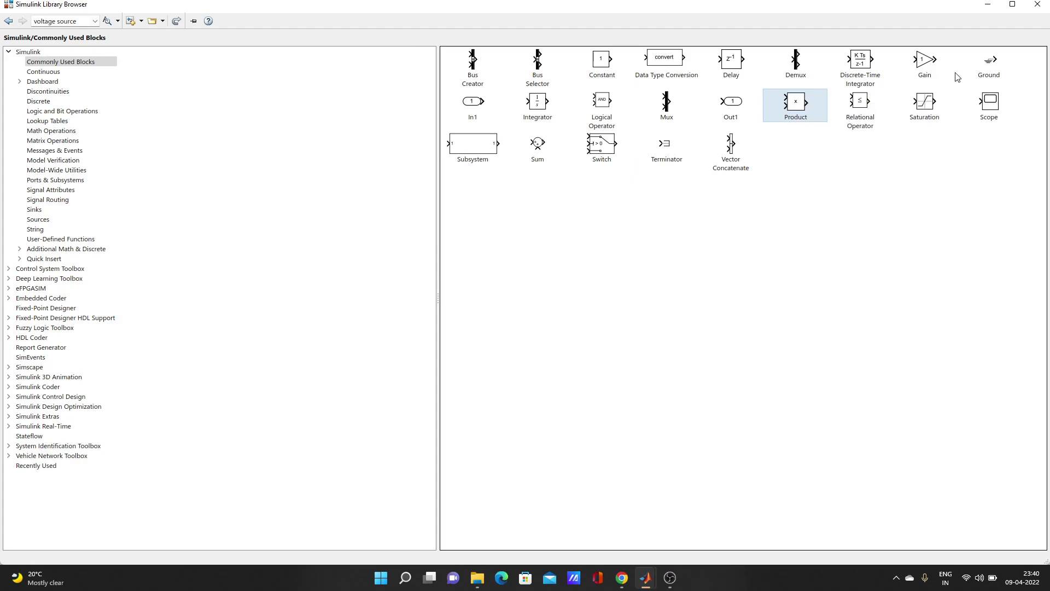
Hide the Library Browser, accept the Product block's default parameters, and deselect it
{"action": "left_click", "coordinate": [991, 6]}
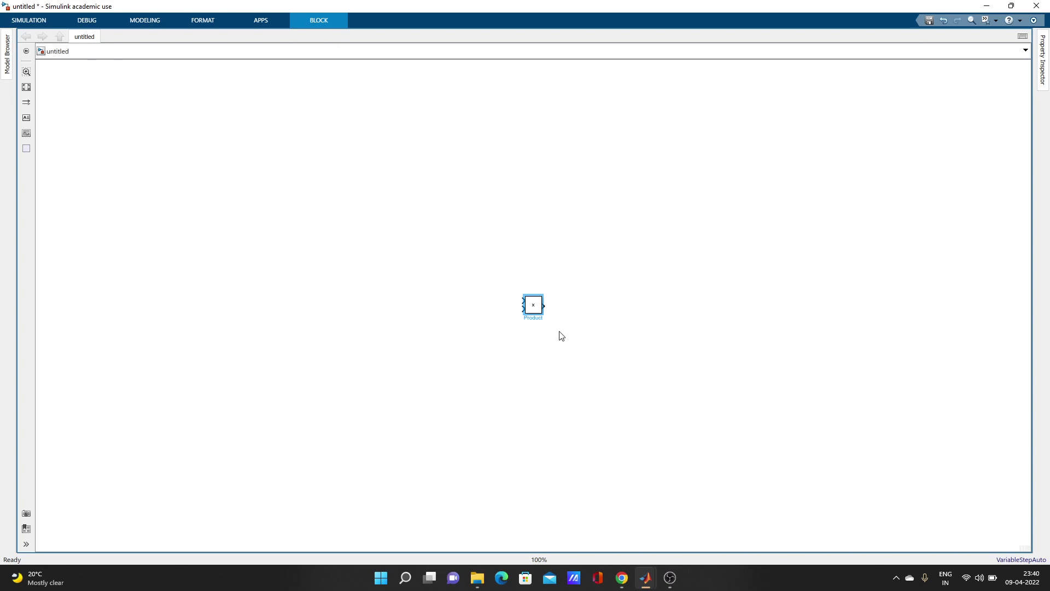
{"action": "double_click", "coordinate": [534, 304]}
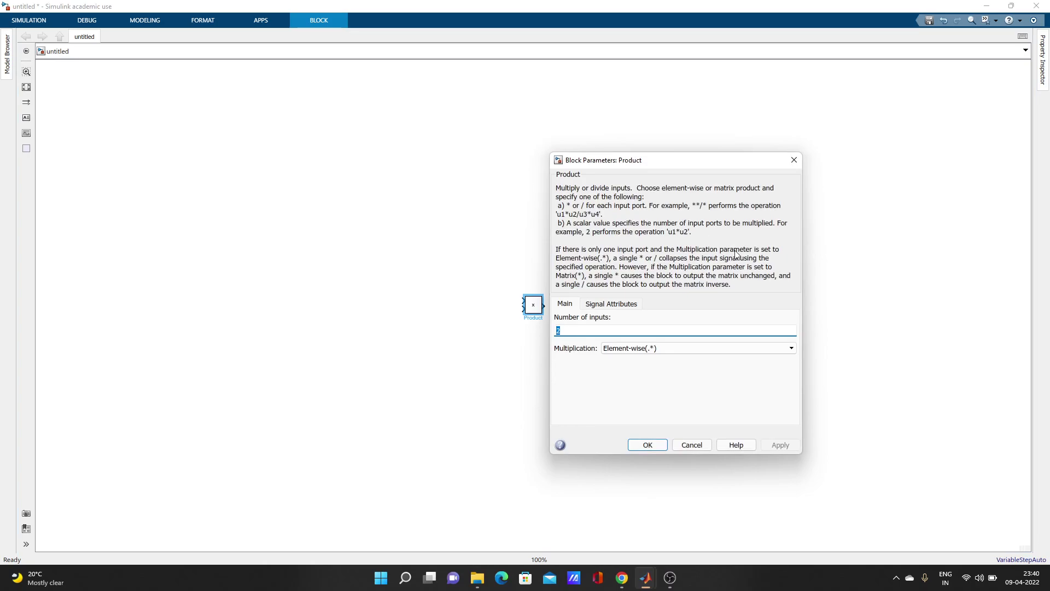
{"action": "left_click", "coordinate": [647, 445]}
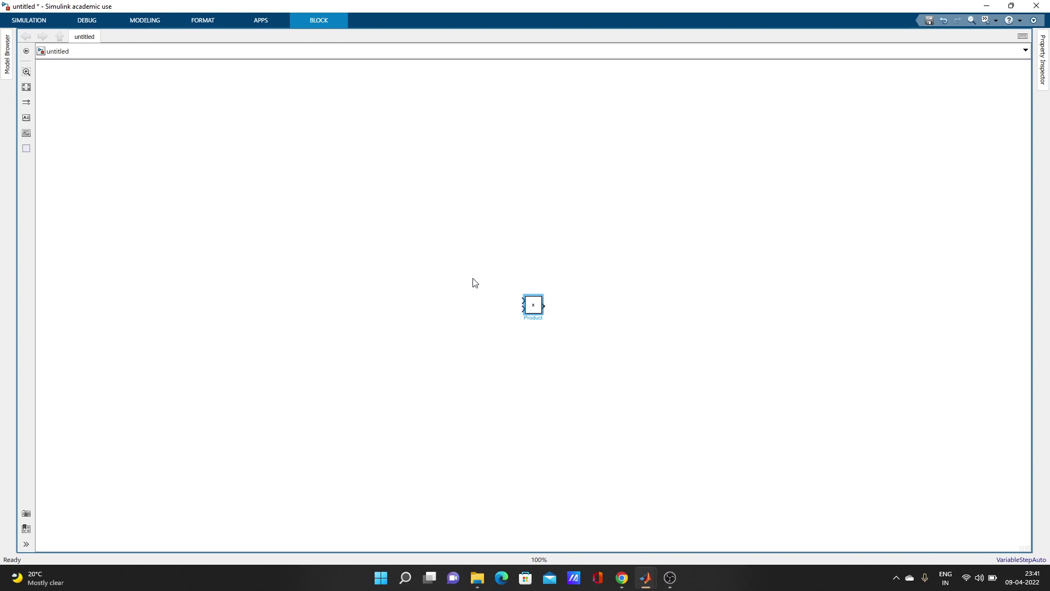
{"action": "left_click", "coordinate": [434, 287]}
{"action": "right_click", "coordinate": [434, 286]}
{"action": "left_click", "coordinate": [424, 258]}
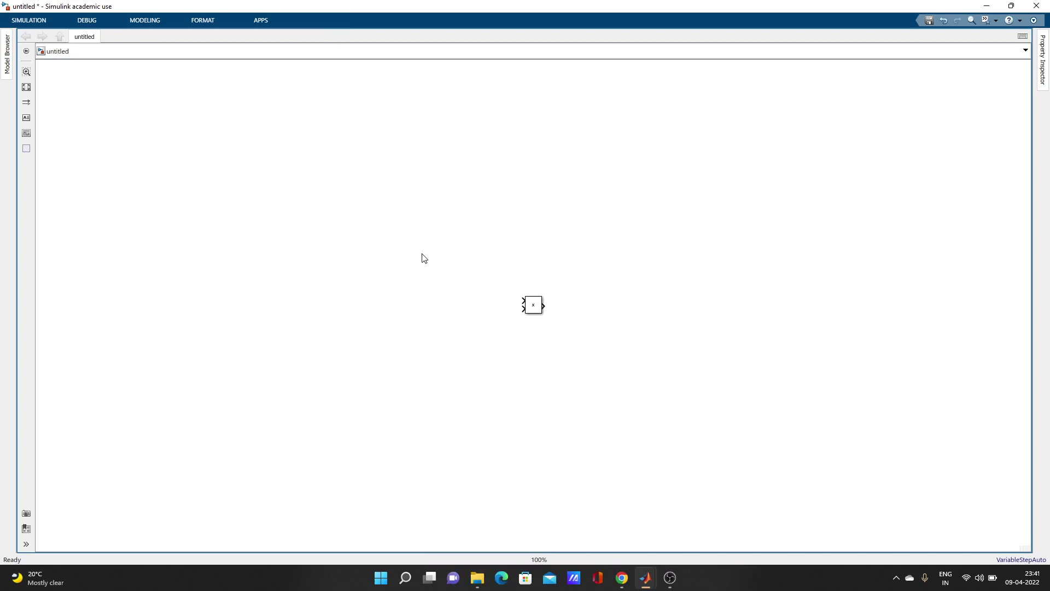
Open quick insert on the canvas and search for 'c'
{"action": "double_click", "coordinate": [424, 258]}
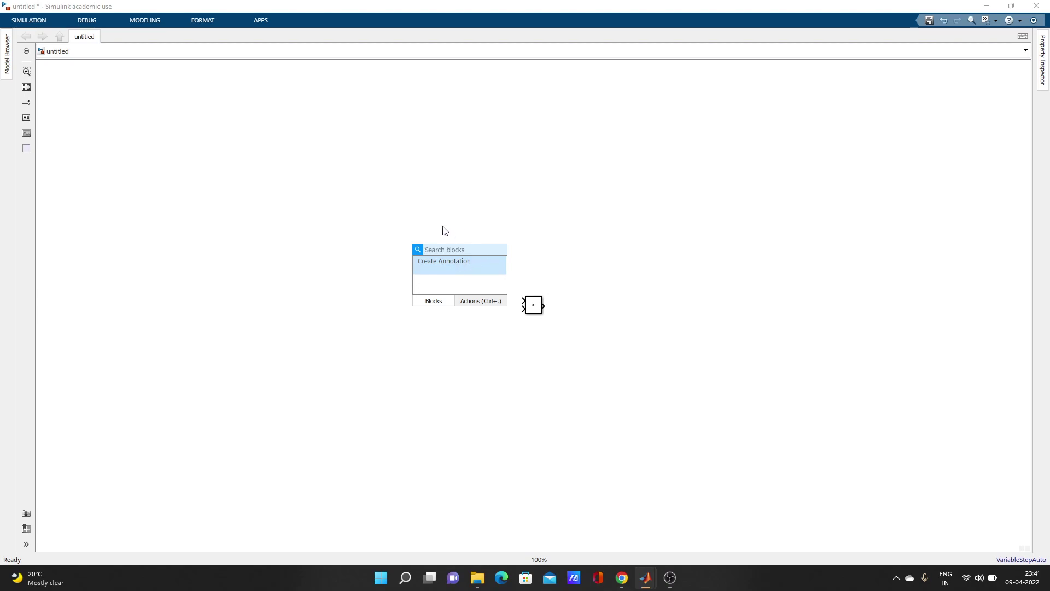
{"action": "type", "text": "c"}
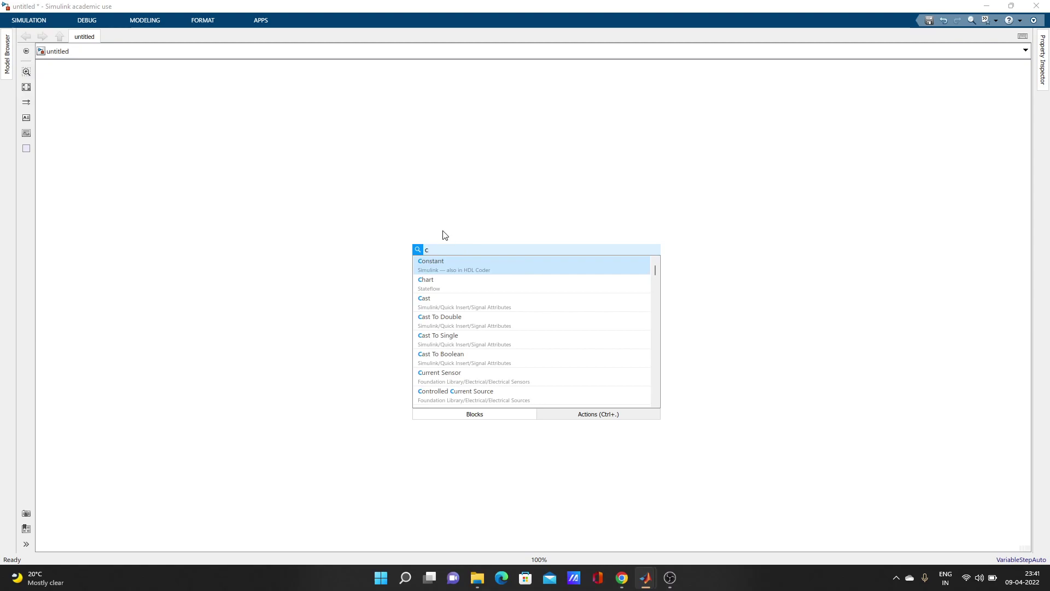
Insert a Constant block and set its Constant value to 10
{"action": "left_click", "coordinate": [443, 263]}
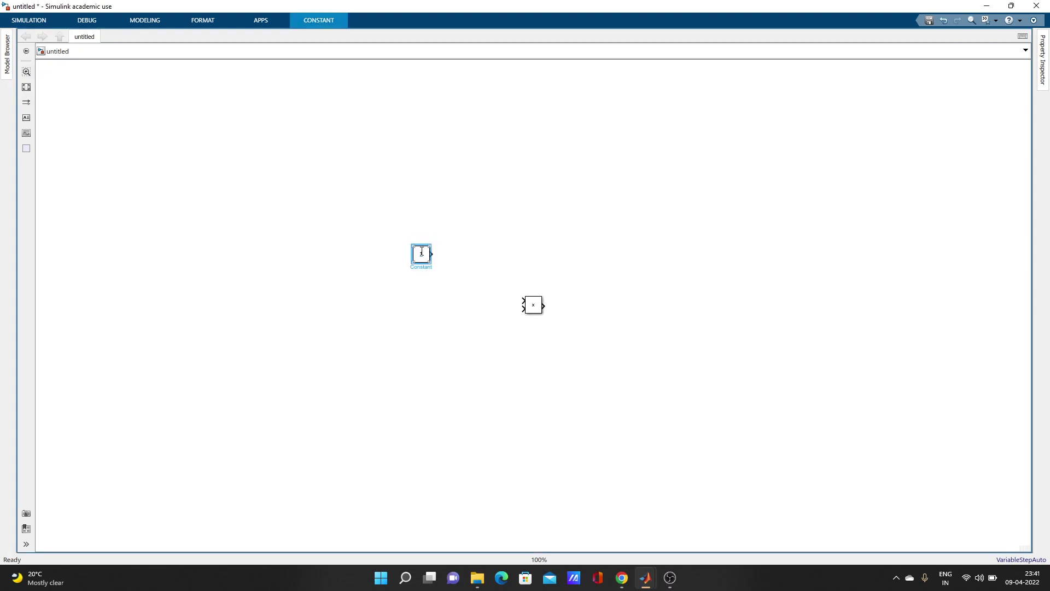
{"action": "left_click", "coordinate": [422, 251]}
{"action": "left_click", "coordinate": [425, 256]}
{"action": "double_click", "coordinate": [425, 256]}
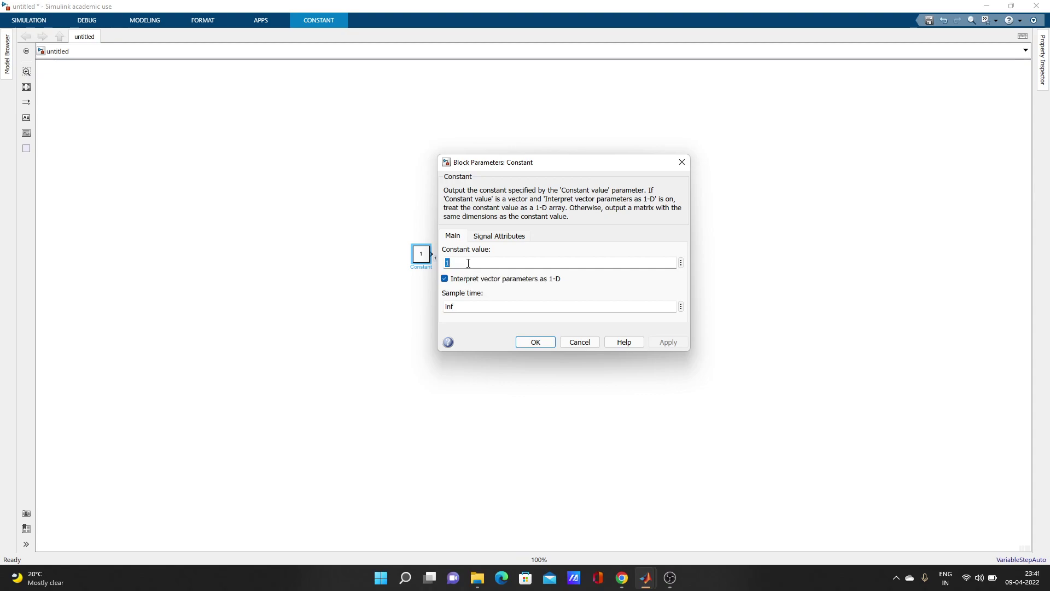
{"action": "type", "text": "0"}
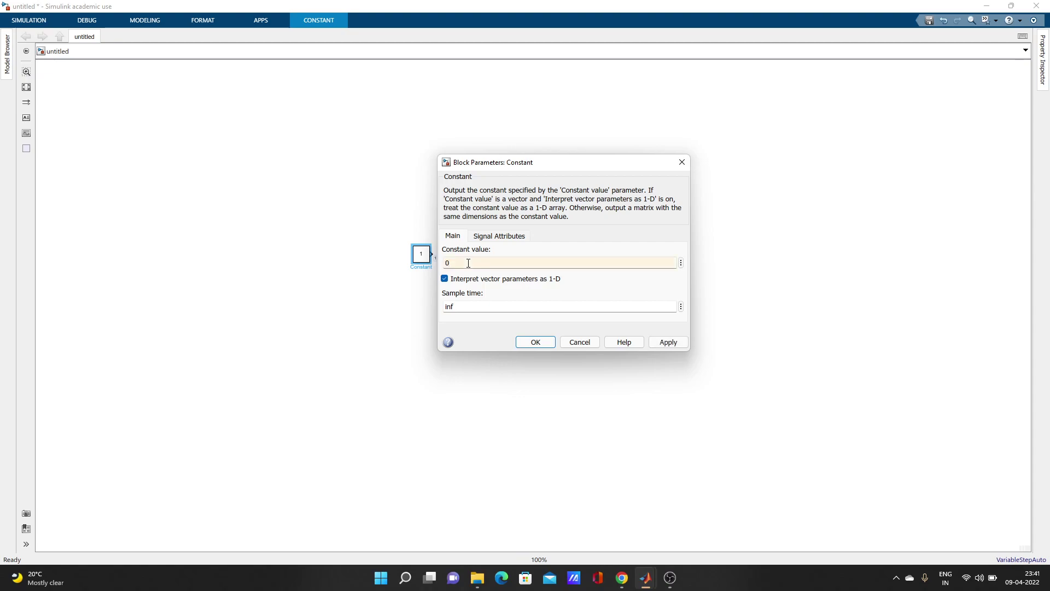
{"action": "type", "text": "10"}
{"action": "left_click", "coordinate": [670, 342]}
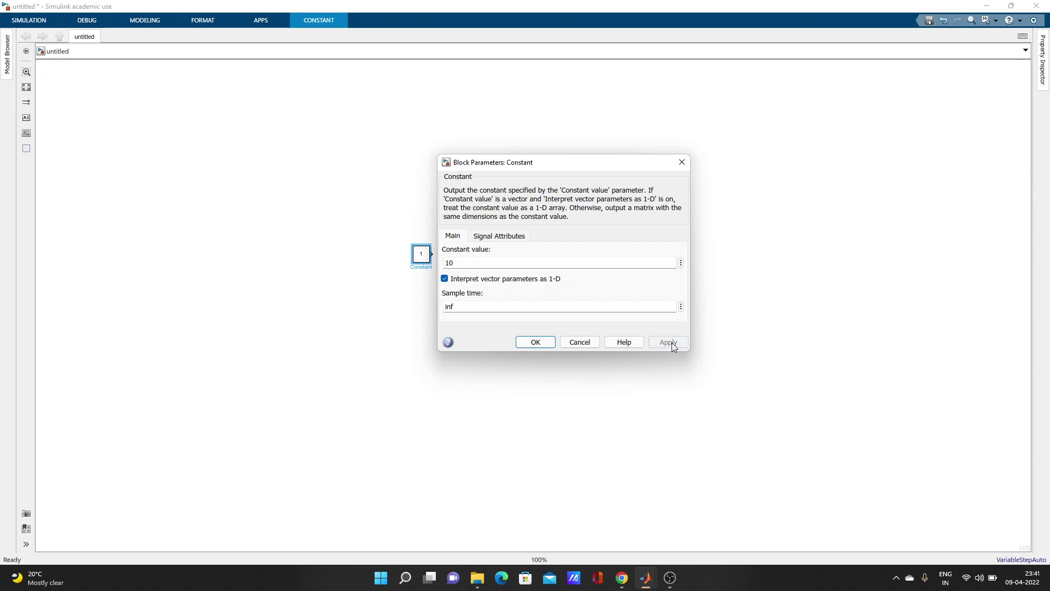
{"action": "left_click", "coordinate": [536, 342]}
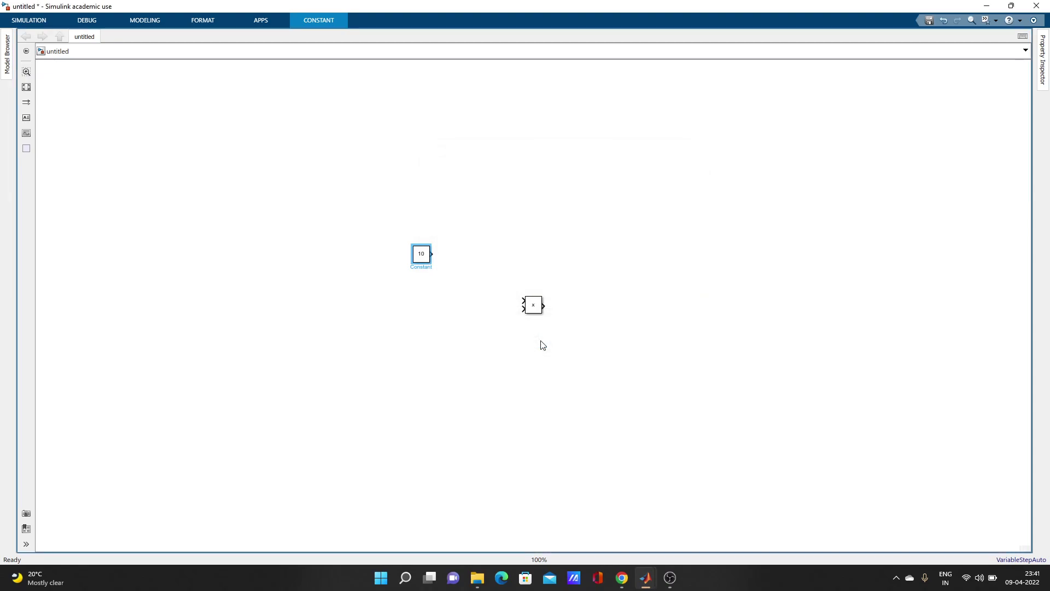
Move the Constant block lower and Ctrl-drag copies Constant1, Constant2 and one more below it
{"action": "left_click", "coordinate": [422, 255]}
{"action": "left_click", "coordinate": [457, 236]}
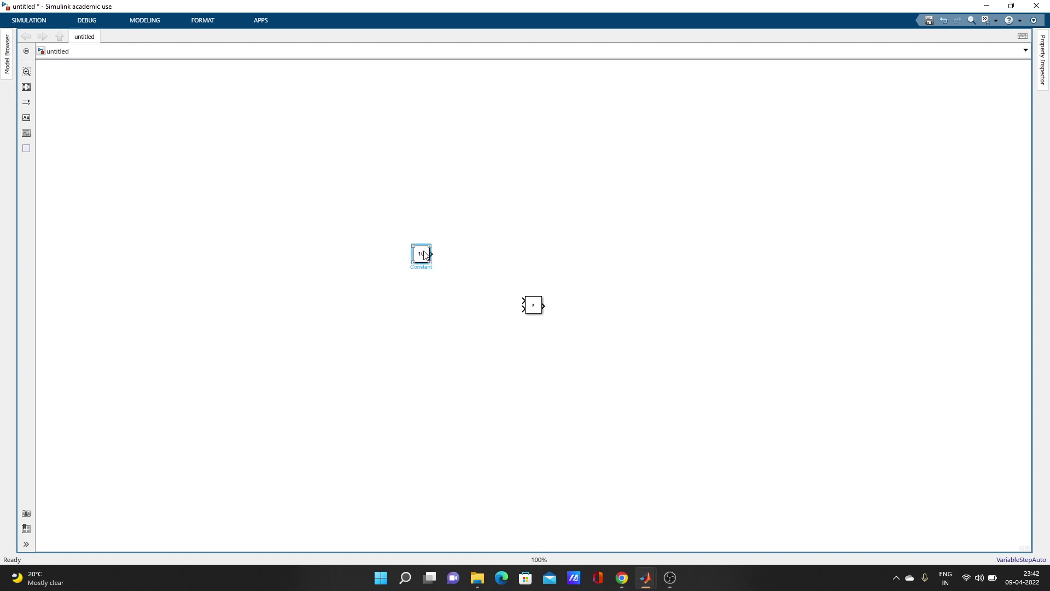
{"action": "left_click", "coordinate": [426, 255]}
{"action": "left_click_drag", "start_coordinate": [426, 255], "coordinate": [425, 280]}
{"action": "left_click", "coordinate": [424, 276]}
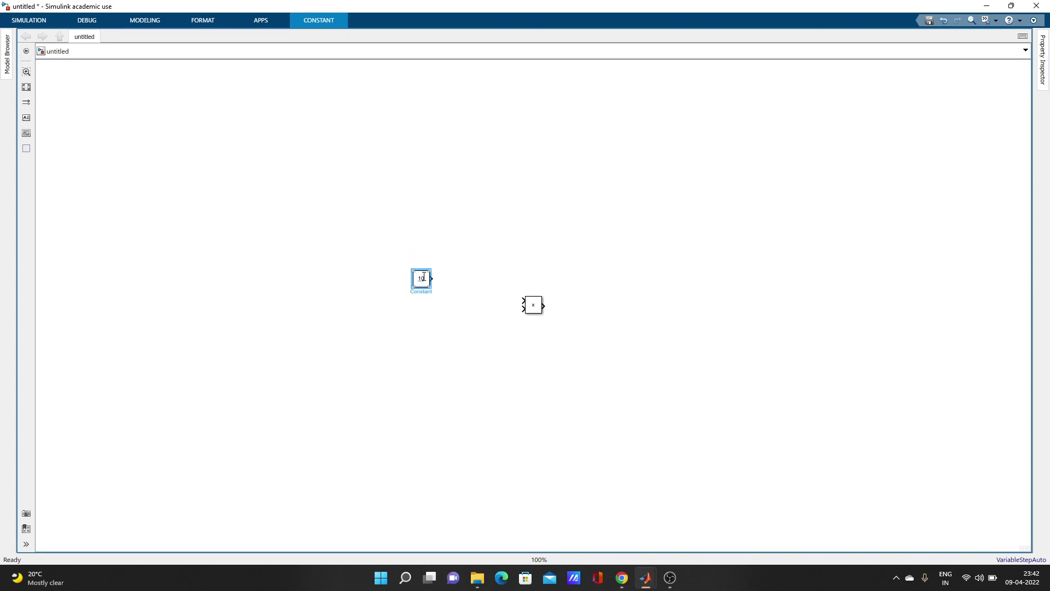
{"action": "left_click_drag", "start_coordinate": [424, 276], "coordinate": [428, 325]}
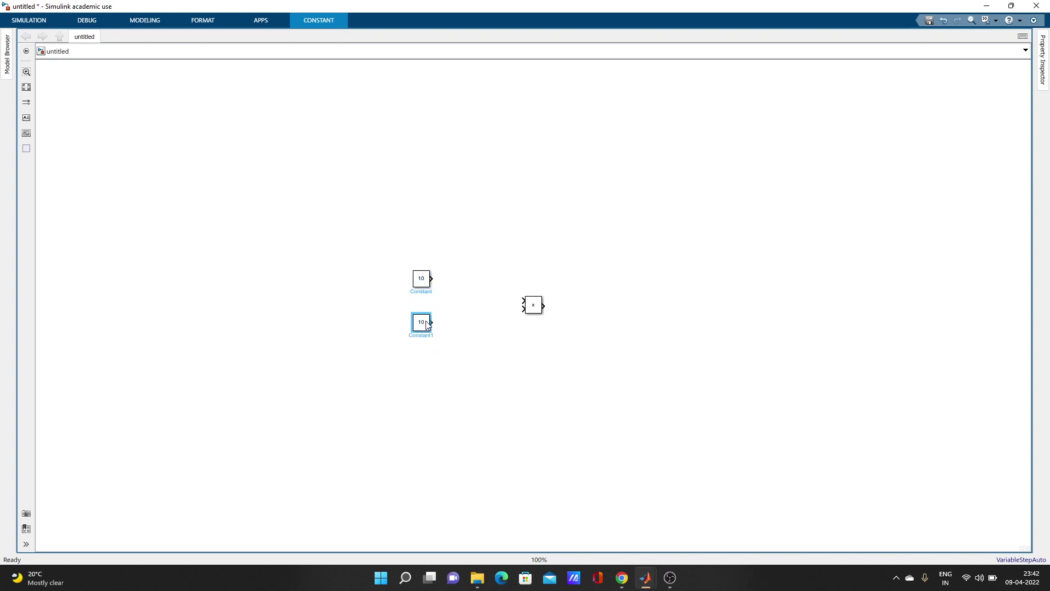
{"action": "left_click", "coordinate": [425, 329]}
{"action": "left_click_drag", "start_coordinate": [425, 328], "coordinate": [458, 381]}
{"action": "left_click_drag", "start_coordinate": [458, 382], "coordinate": [469, 439]}
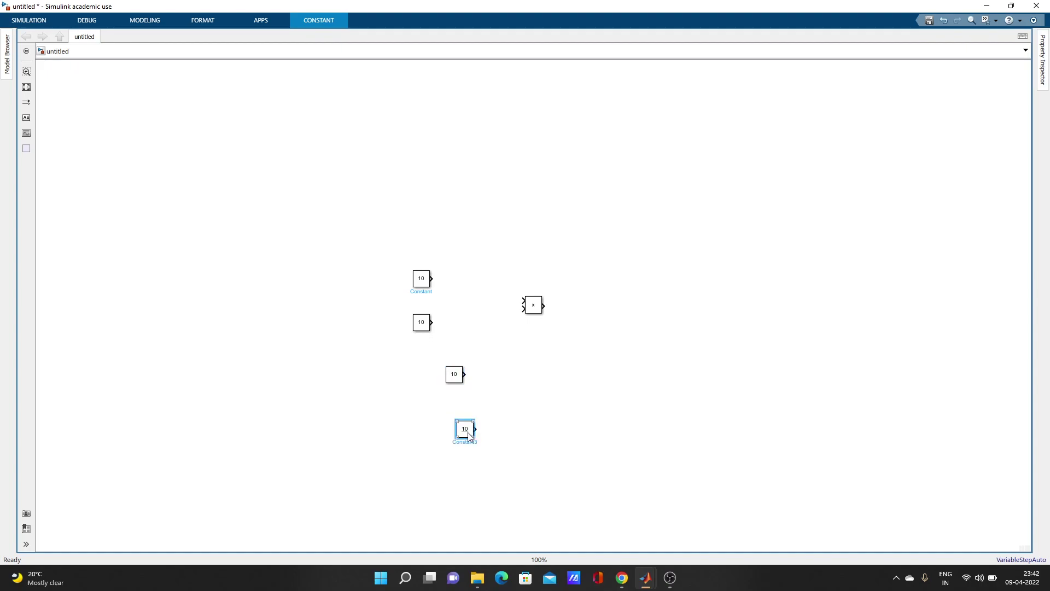
Delete the extra copies, then box-select the two remaining Constants and delete them
{"action": "key", "text": "Delete"}
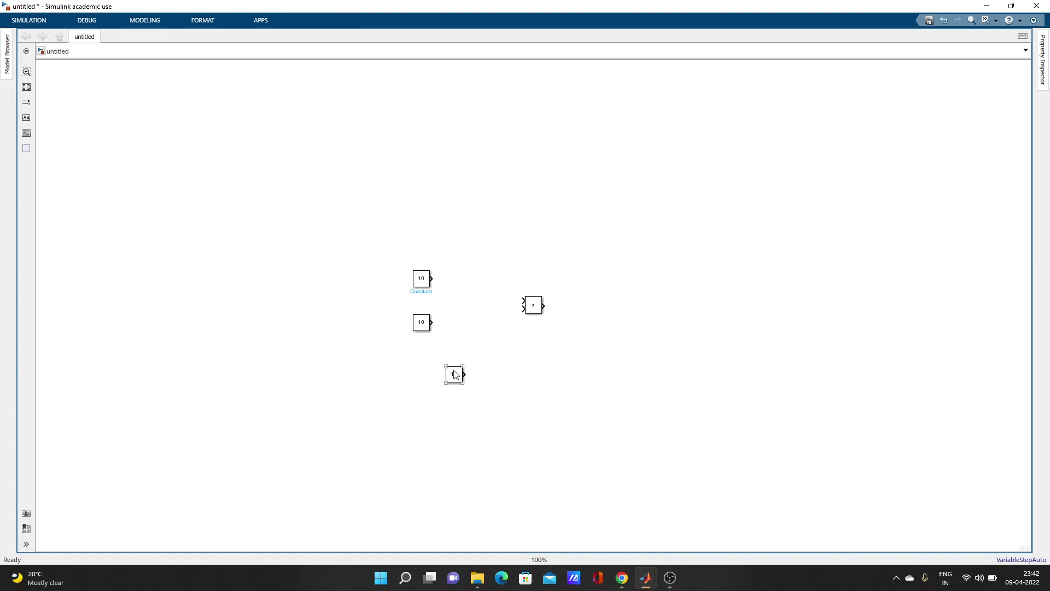
{"action": "left_click", "coordinate": [455, 374]}
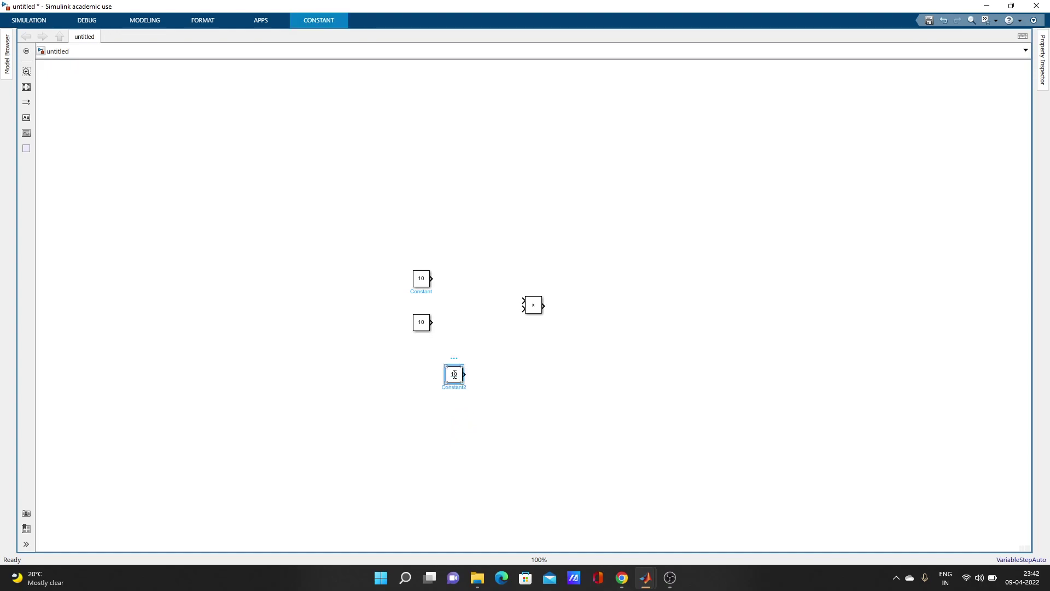
{"action": "key", "text": "Delete"}
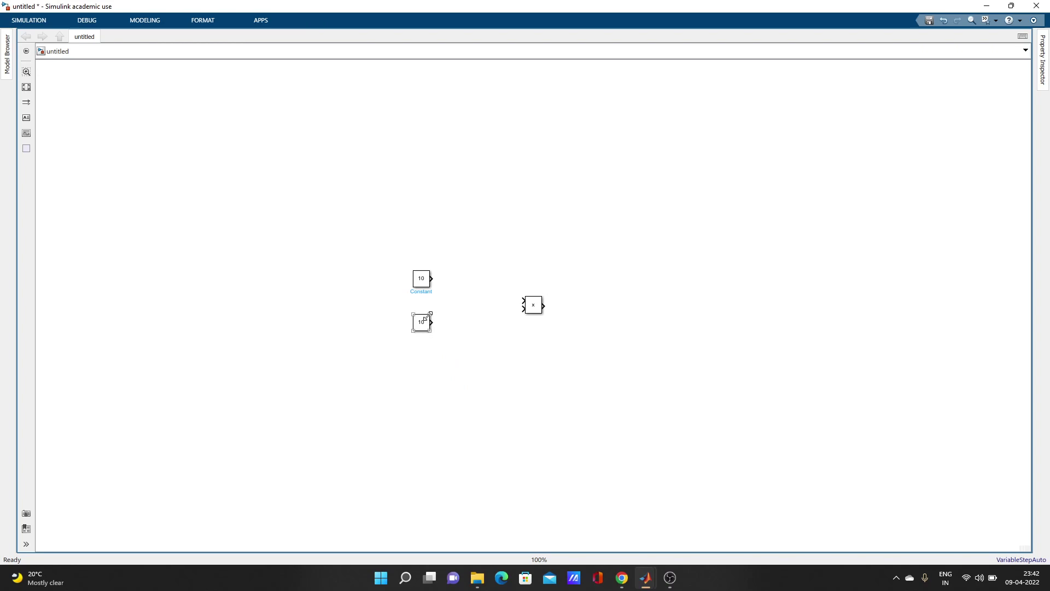
{"action": "left_click_drag", "start_coordinate": [422, 324], "coordinate": [425, 331]}
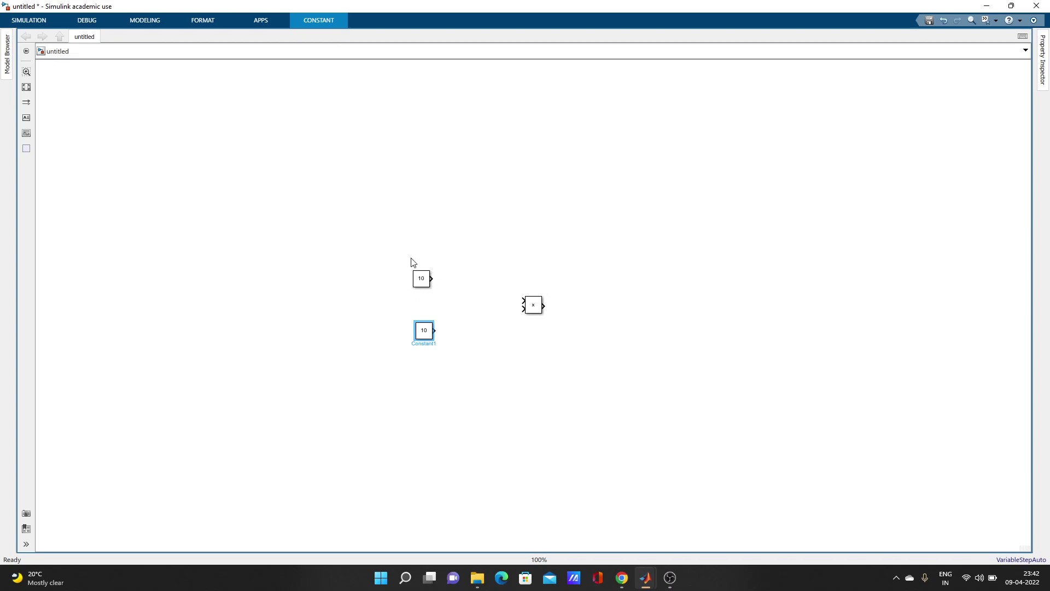
{"action": "left_click_drag", "start_coordinate": [403, 257], "coordinate": [457, 351]}
{"action": "key", "text": "Delete"}
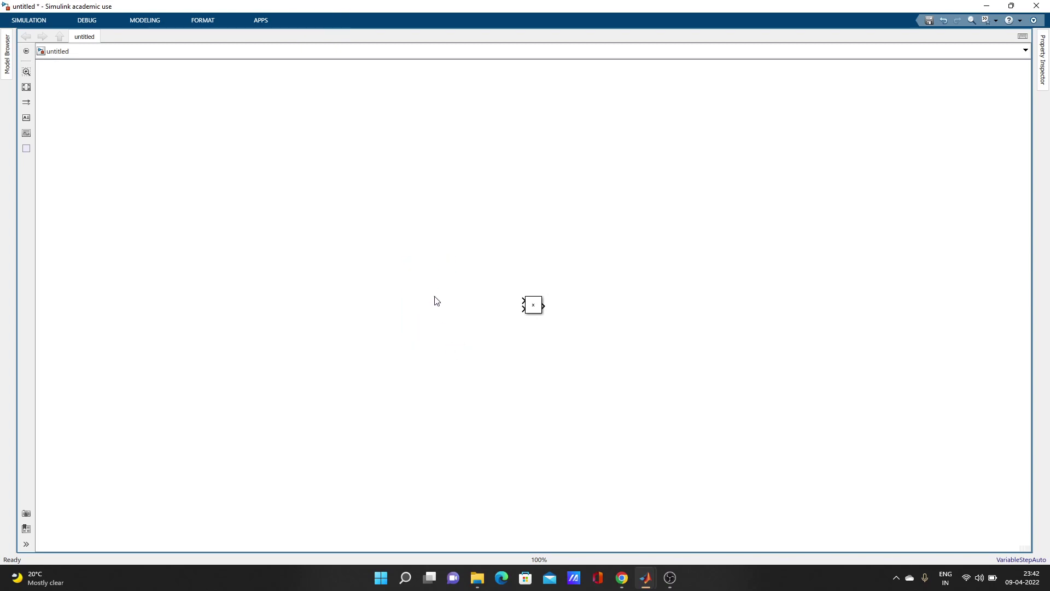
{"action": "double_click", "coordinate": [436, 300]}
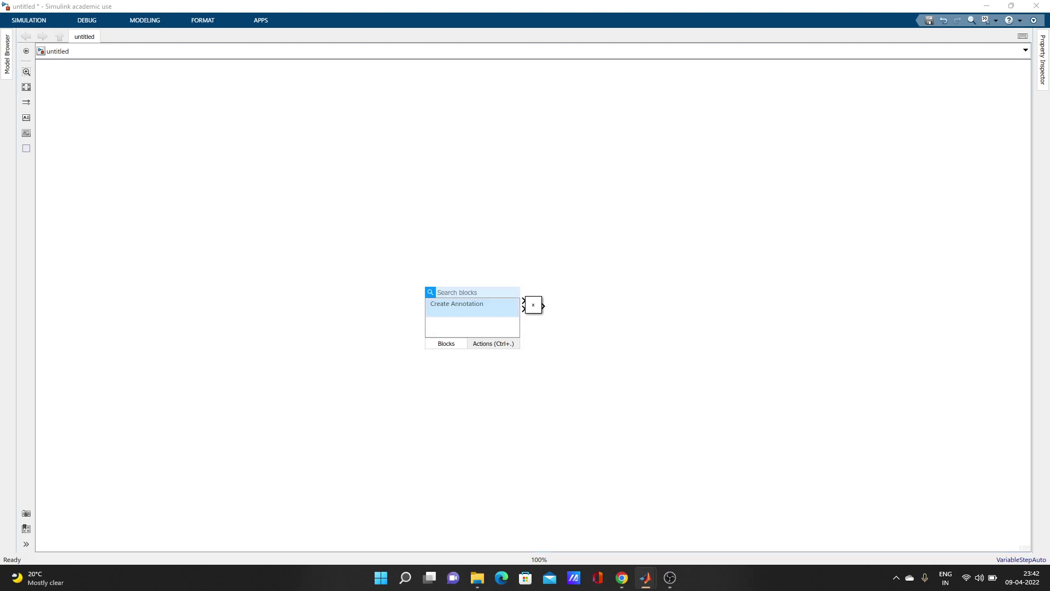
{"action": "type", "text": "si"}
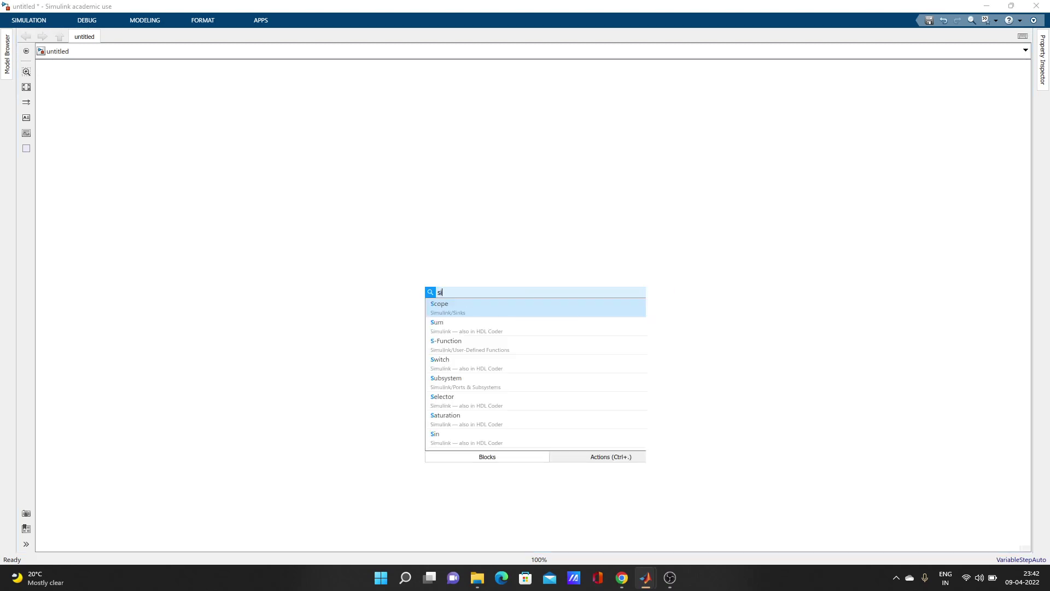
{"action": "type", "text": "n"}
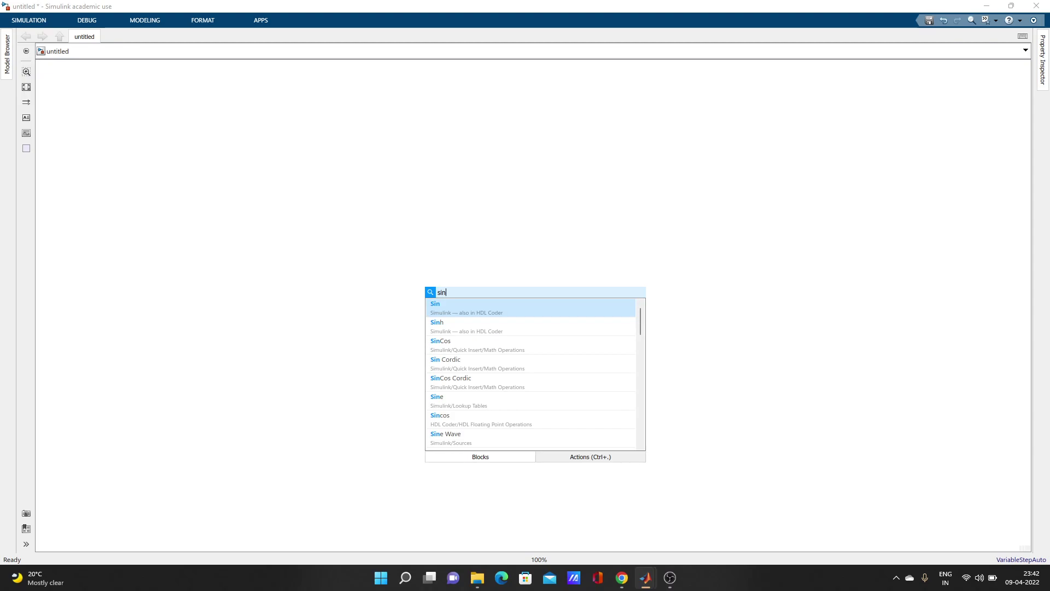
{"action": "type", "text": "u"}
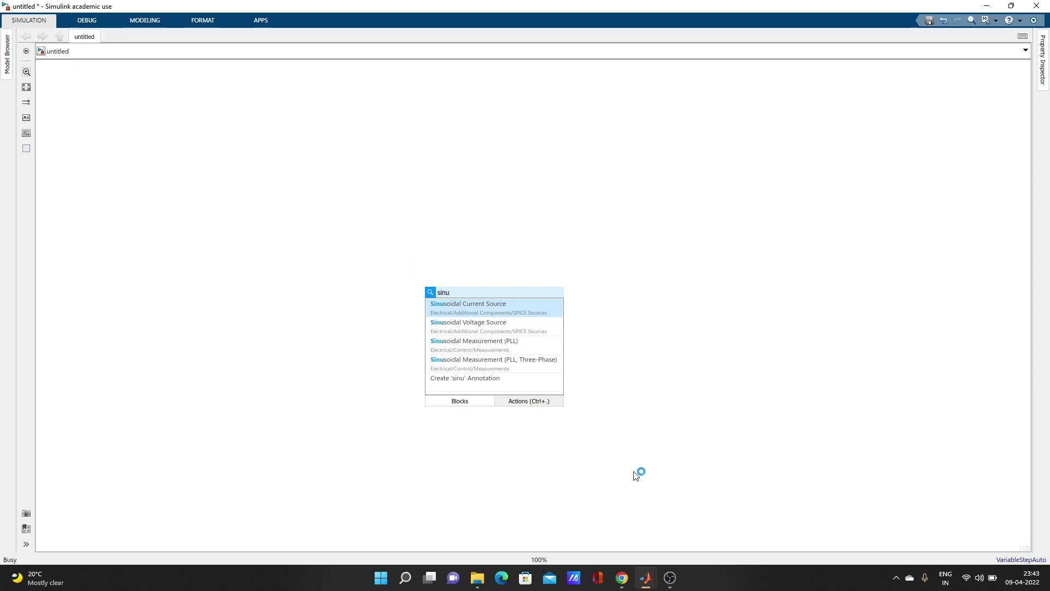
{"action": "mouse_move", "coordinate": [673, 574]}
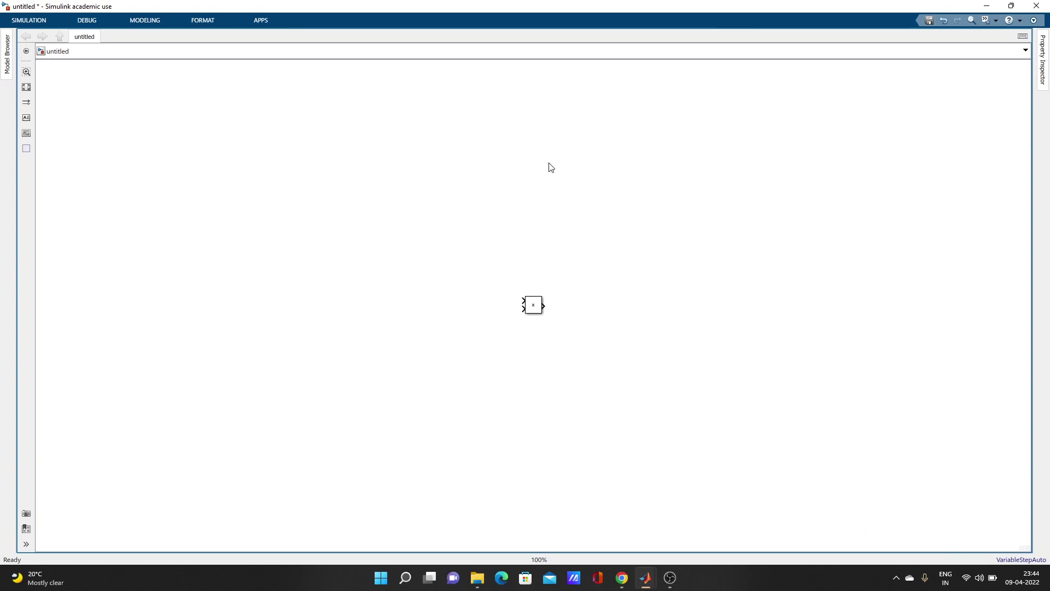
Add a Sine Wave block from the Sources library to model untitled, then minimize the Library Browser
{"action": "left_click", "coordinate": [34, 20]}
{"action": "left_click", "coordinate": [91, 48]}
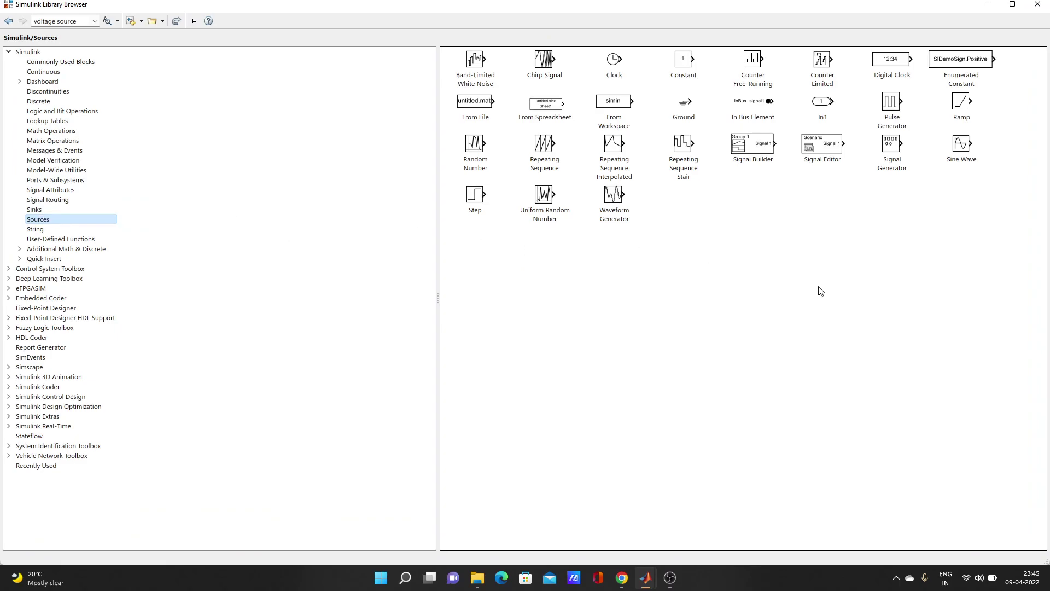
{"action": "left_click", "coordinate": [963, 148]}
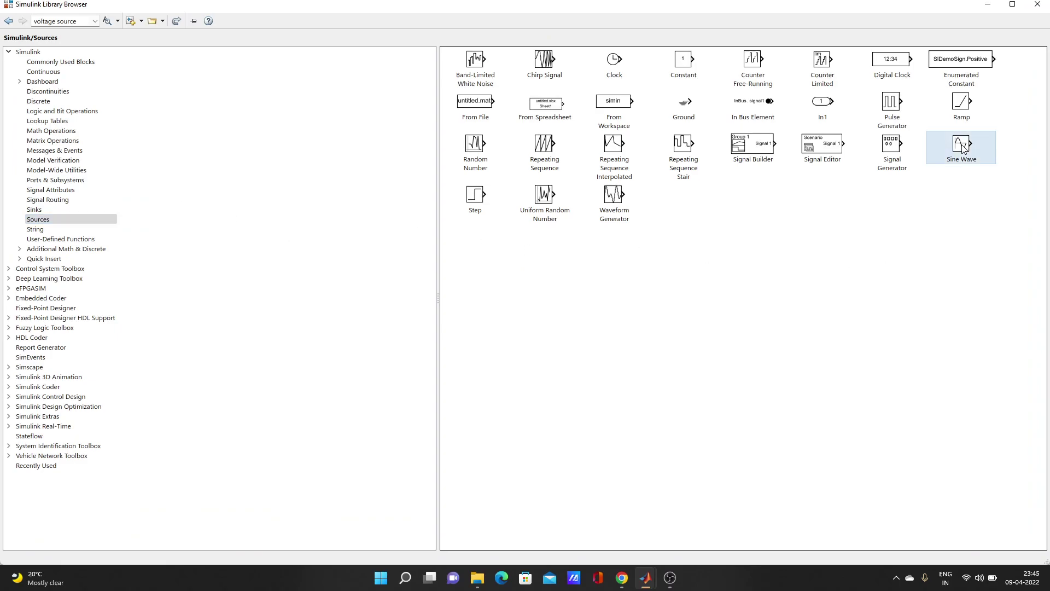
{"action": "right_click", "coordinate": [964, 148]}
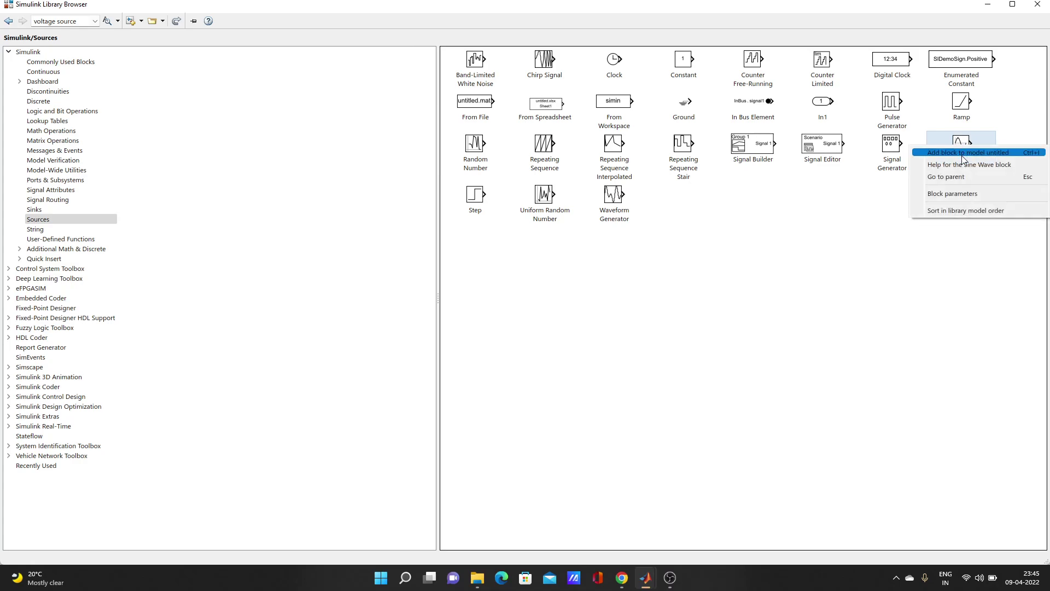
{"action": "left_click", "coordinate": [963, 153]}
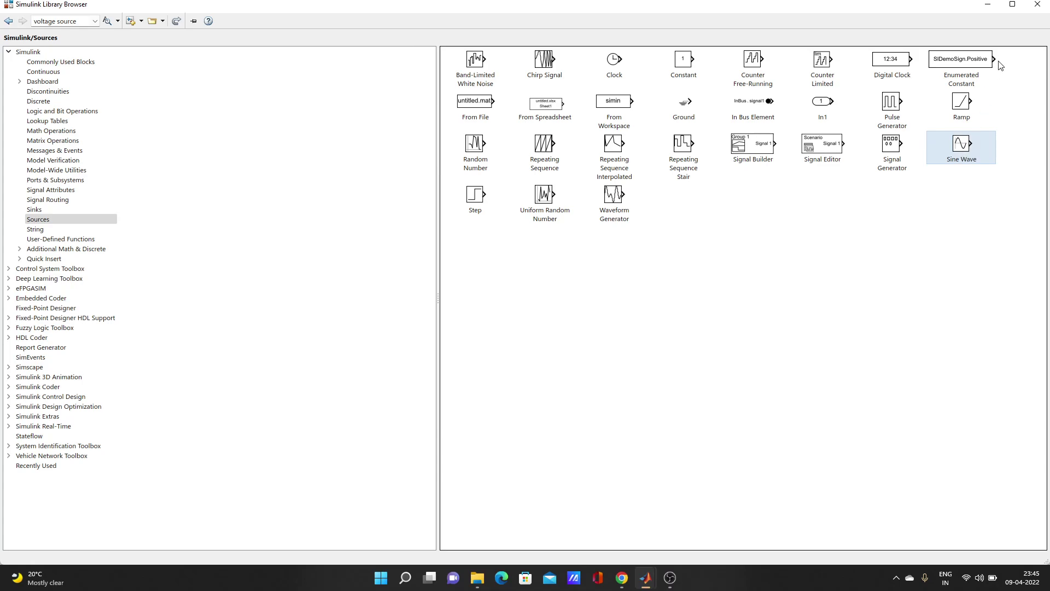
{"action": "left_click", "coordinate": [990, 6]}
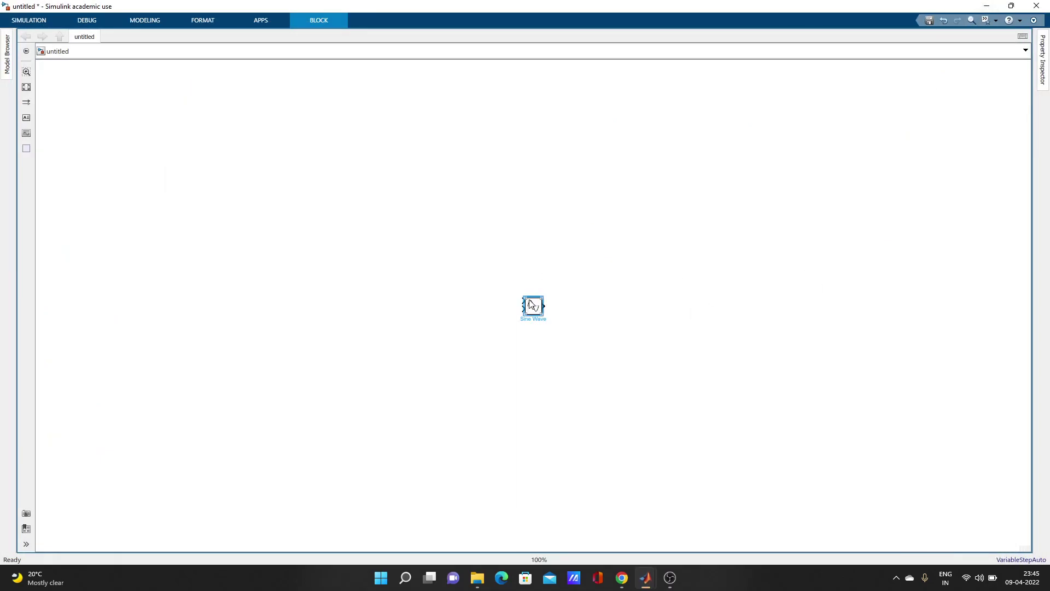
Move the Sine Wave off the hidden Product block and delete the Product block
{"action": "left_click_drag", "start_coordinate": [531, 308], "coordinate": [457, 310]}
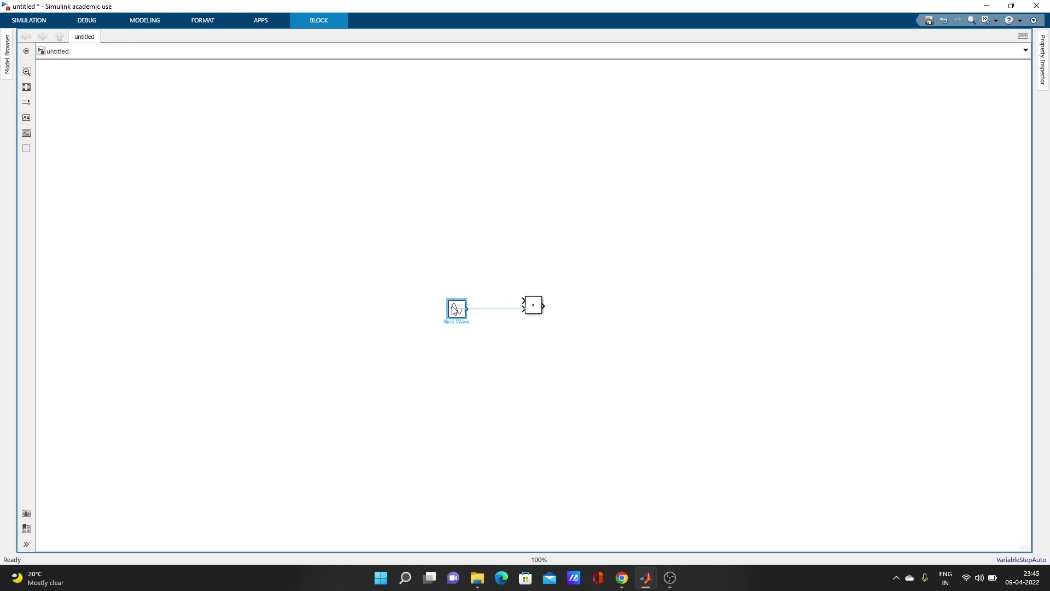
{"action": "left_click", "coordinate": [515, 218]}
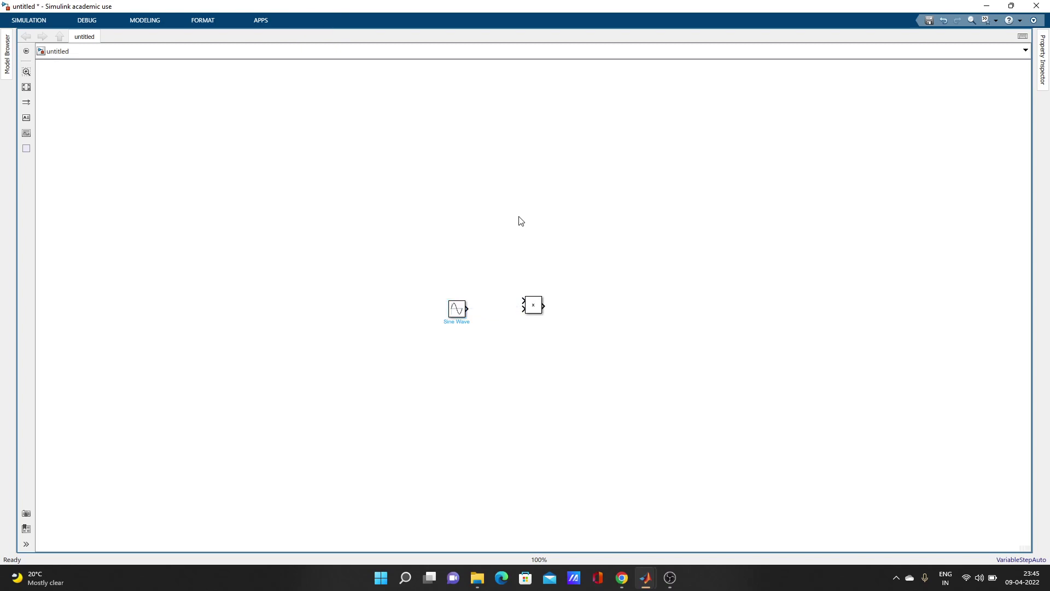
{"action": "double_click", "coordinate": [519, 218]}
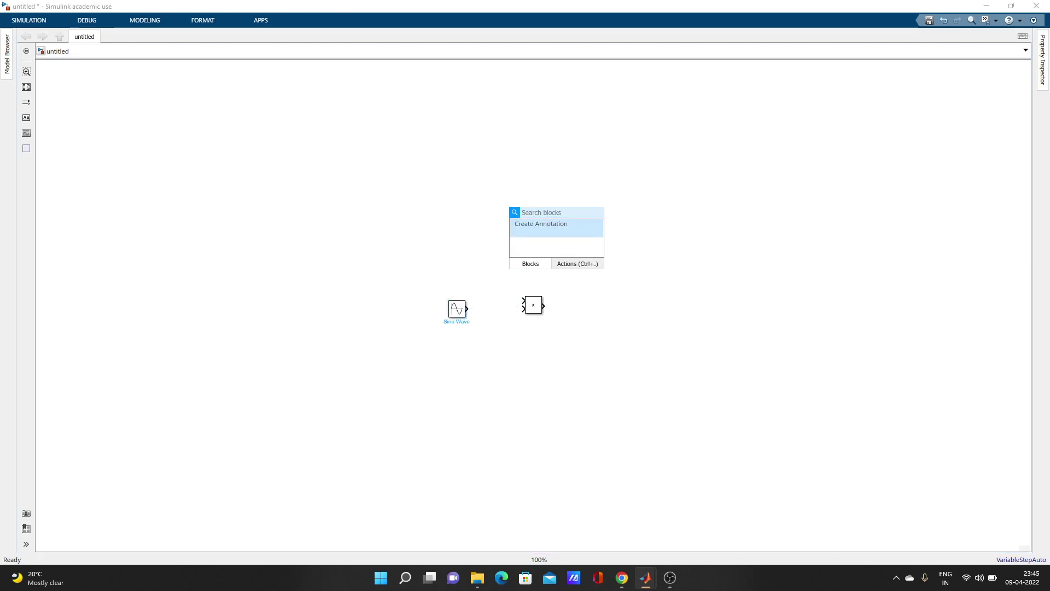
{"action": "type", "text": "g"}
{"action": "key", "text": "BackSpace"}
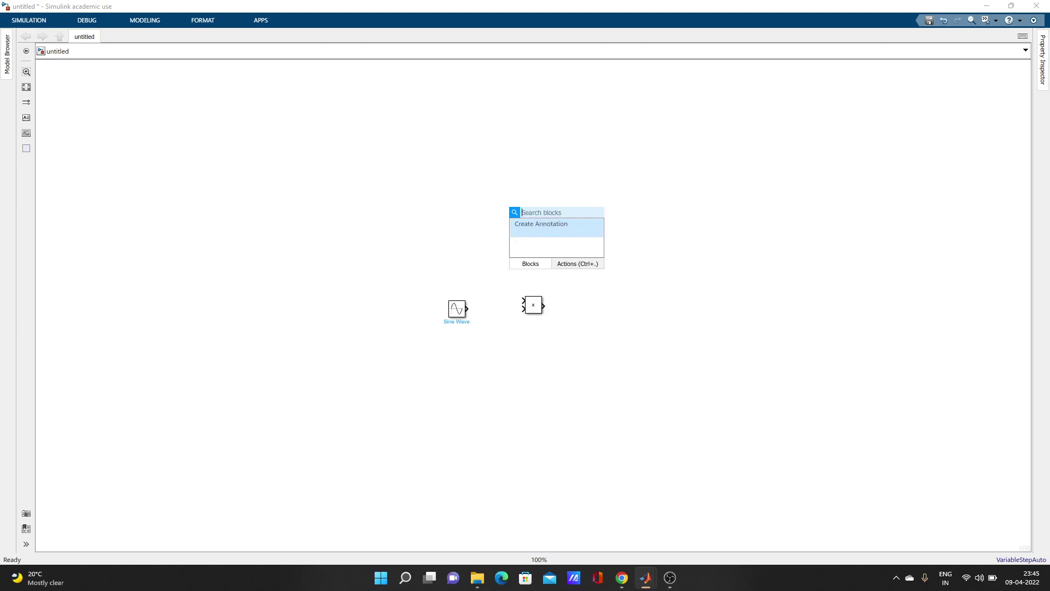
{"action": "left_click", "coordinate": [529, 311]}
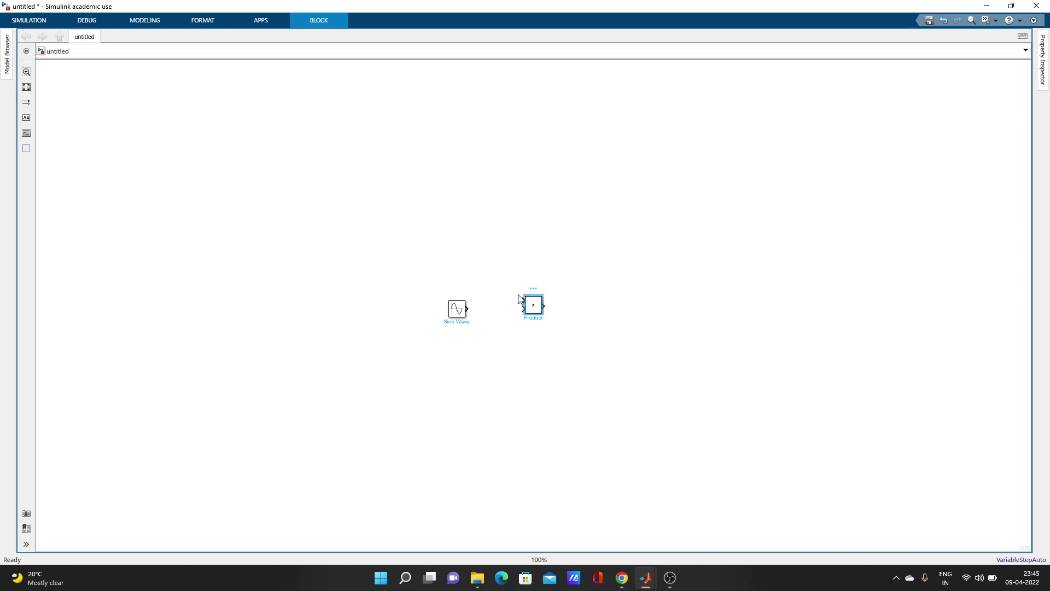
{"action": "key", "text": "Delete"}
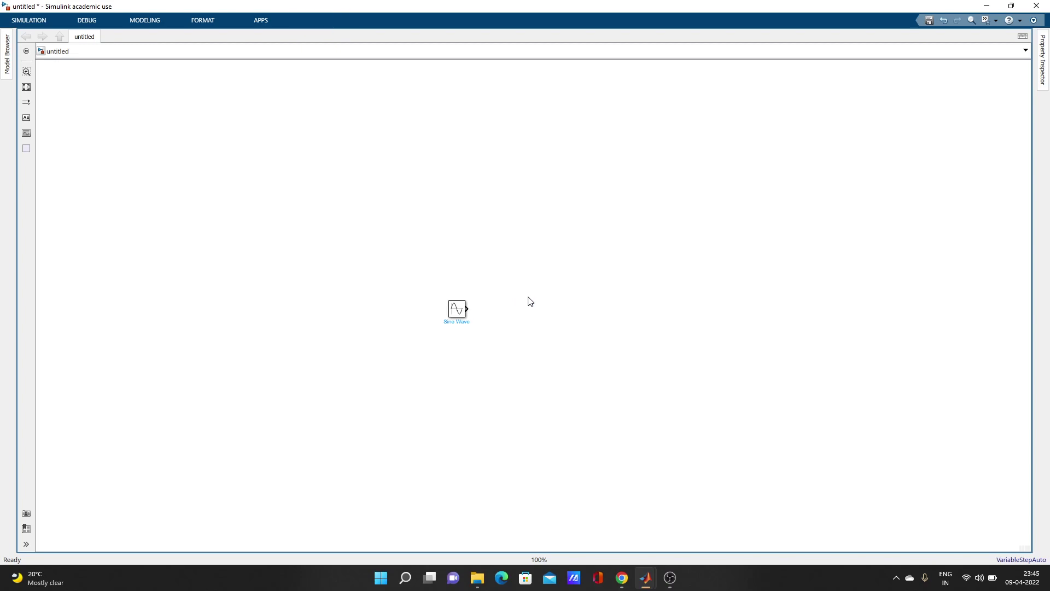
Insert a Gain block via quick search 'g' and set its gain to 5
{"action": "double_click", "coordinate": [530, 301]}
{"action": "type", "text": "g"}
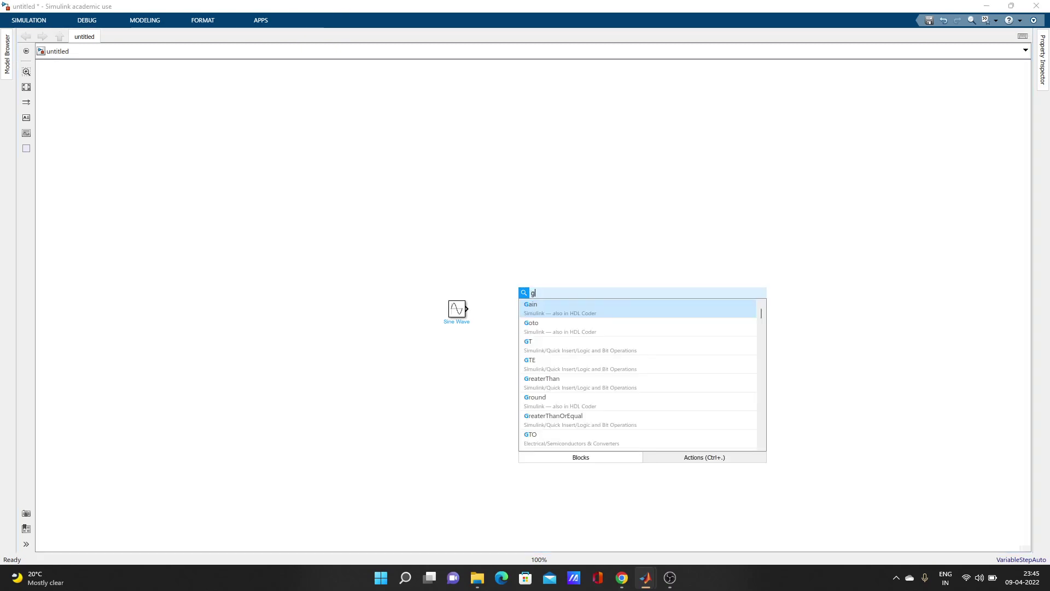
{"action": "left_click", "coordinate": [549, 311]}
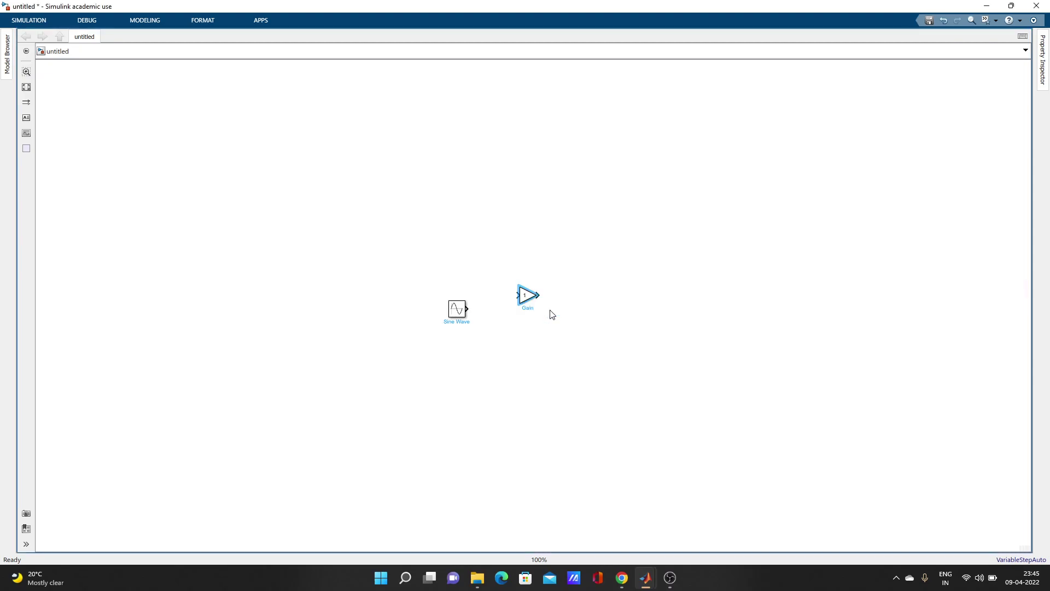
{"action": "double_click", "coordinate": [523, 297]}
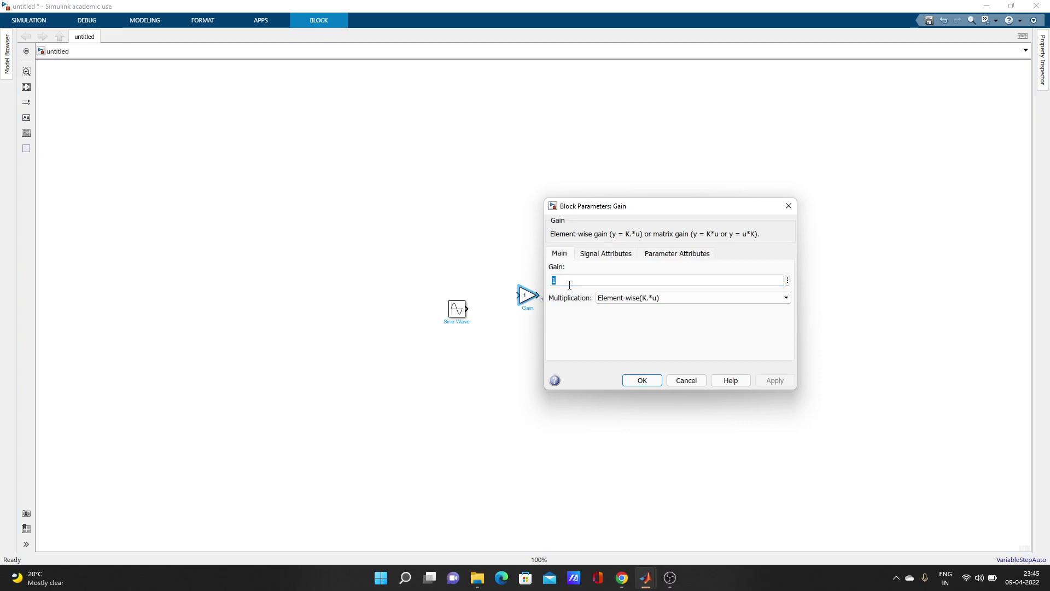
{"action": "type", "text": "5"}
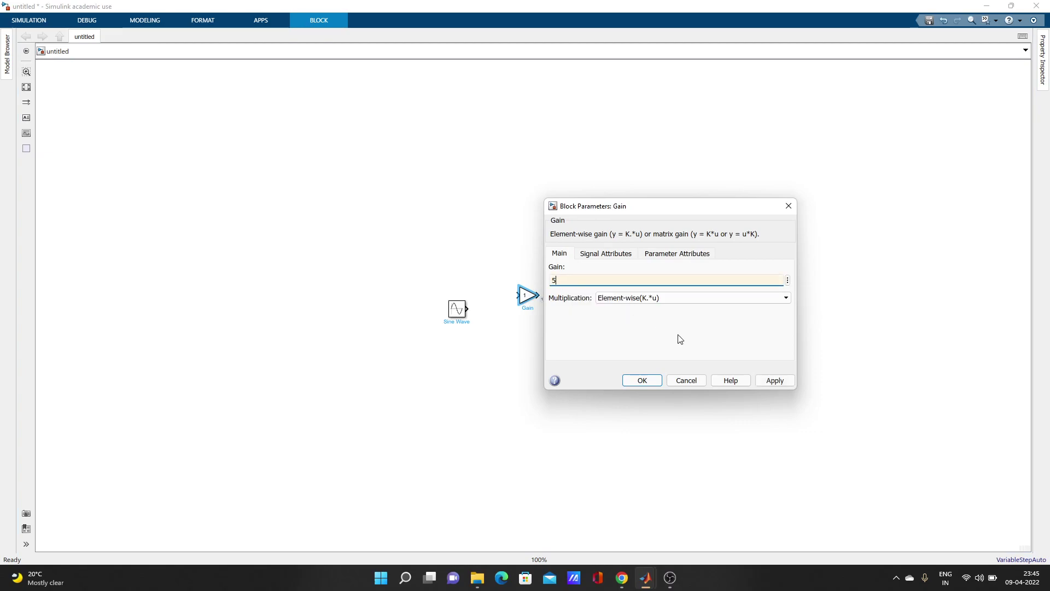
{"action": "left_click", "coordinate": [782, 380]}
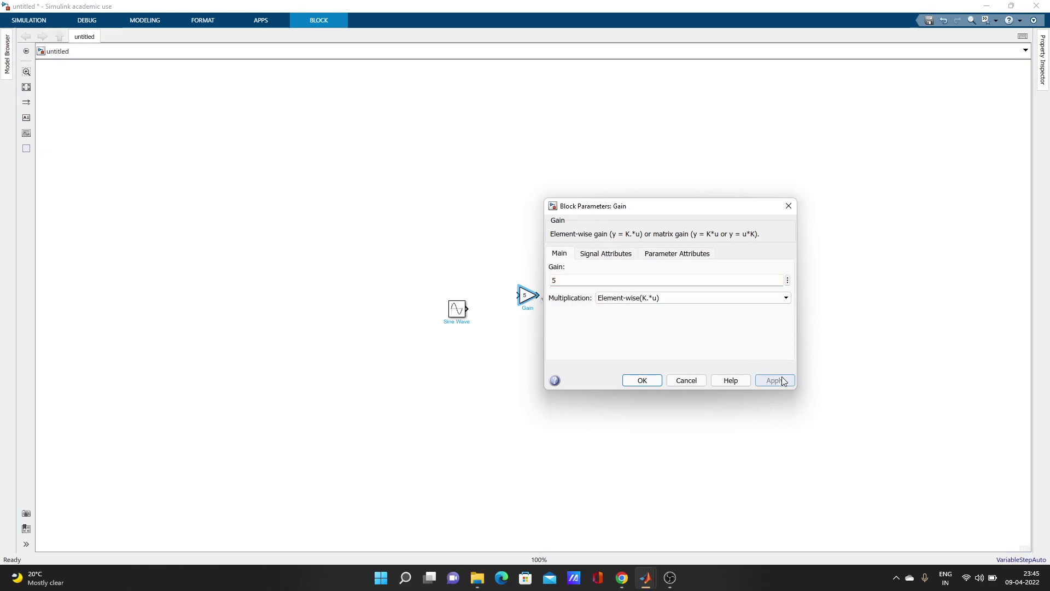
{"action": "left_click", "coordinate": [641, 380]}
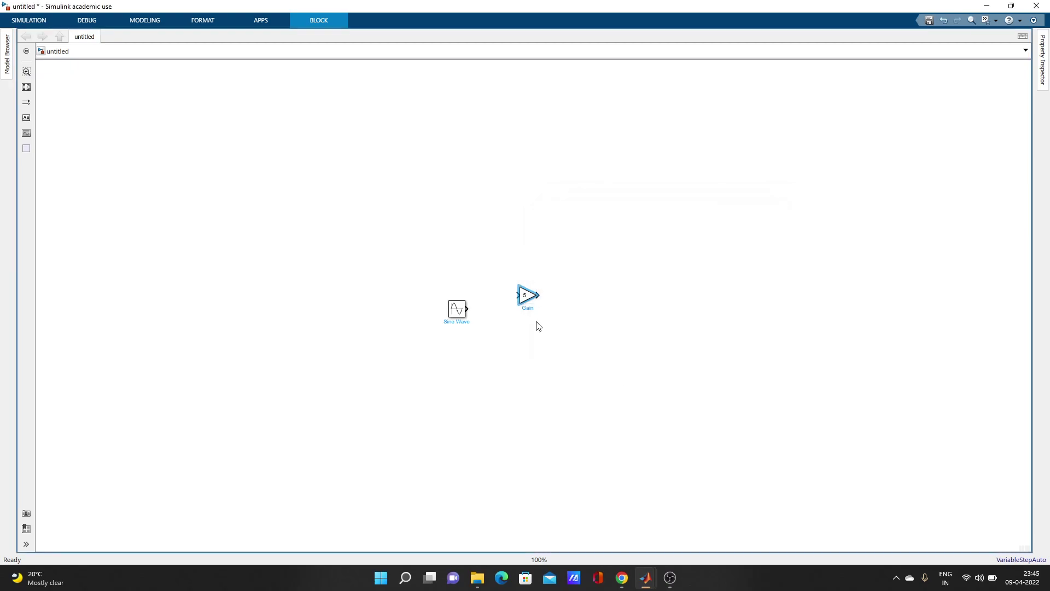
Align the Gain block with the Sine Wave output so a signal line joins them, then reposition the Sine Wave
{"action": "left_click_drag", "start_coordinate": [526, 301], "coordinate": [528, 315]}
{"action": "mouse_move", "coordinate": [459, 313]}
{"action": "left_mouse_down"}
{"action": "mouse_move", "coordinate": [459, 286]}
{"action": "mouse_move", "coordinate": [464, 330]}
{"action": "mouse_move", "coordinate": [463, 317]}
{"action": "mouse_move", "coordinate": [490, 315]}
{"action": "mouse_move", "coordinate": [436, 316]}
{"action": "mouse_move", "coordinate": [453, 312]}
{"action": "left_mouse_up"}
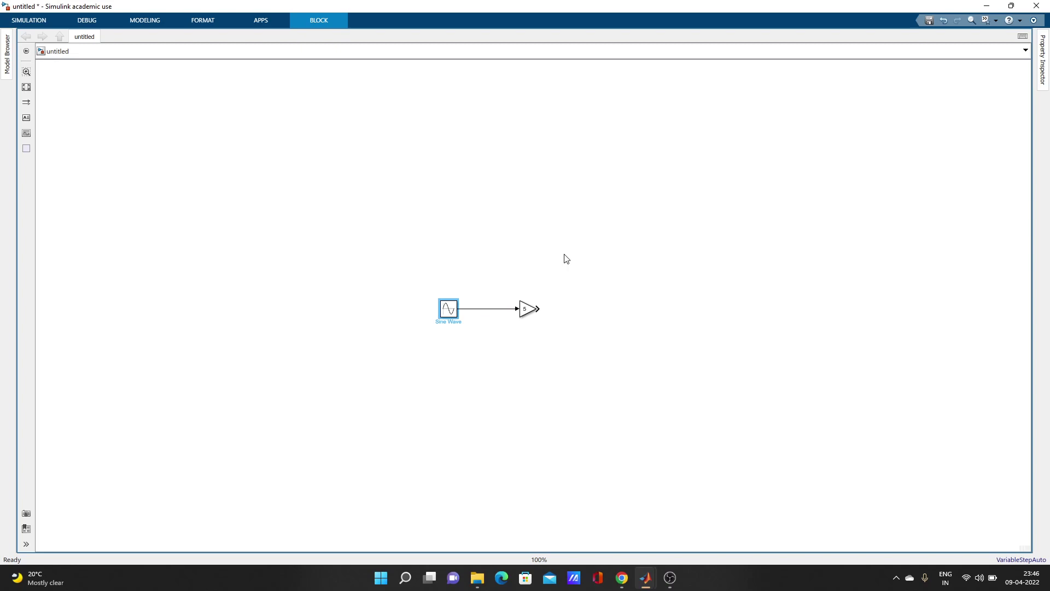
Insert a Scope block through a quick search for 's' and place it right of the Gain block
{"action": "double_click", "coordinate": [597, 300]}
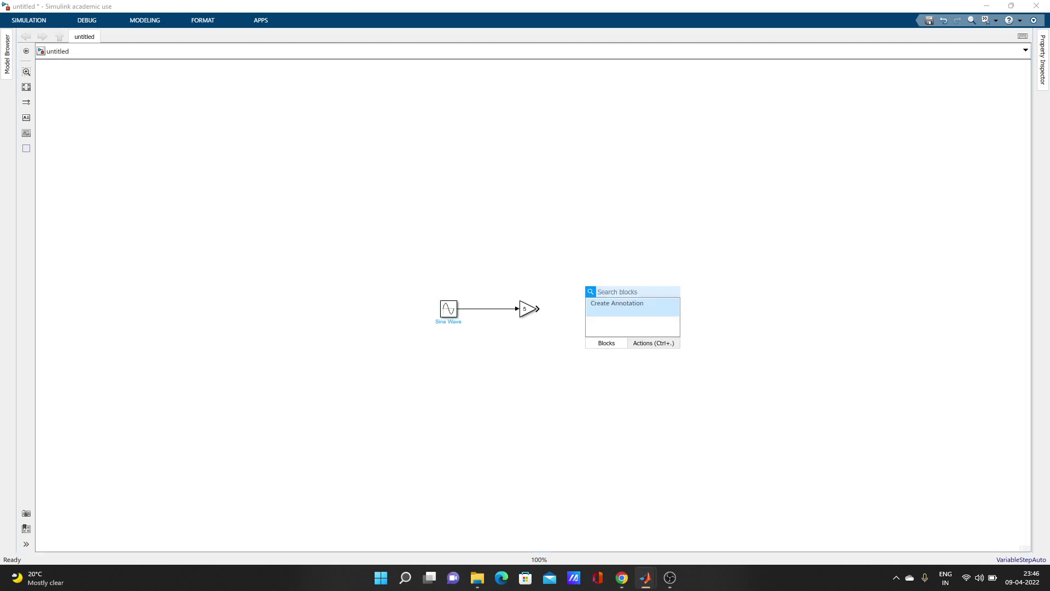
{"action": "type", "text": "s"}
{"action": "left_click", "coordinate": [614, 311]}
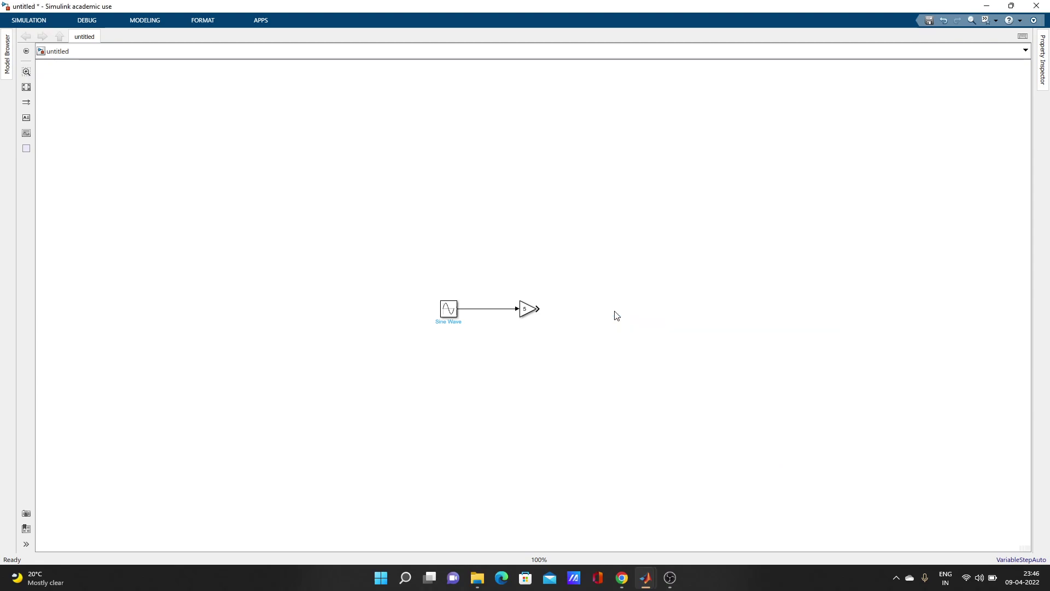
{"action": "left_click_drag", "start_coordinate": [593, 296], "coordinate": [633, 320]}
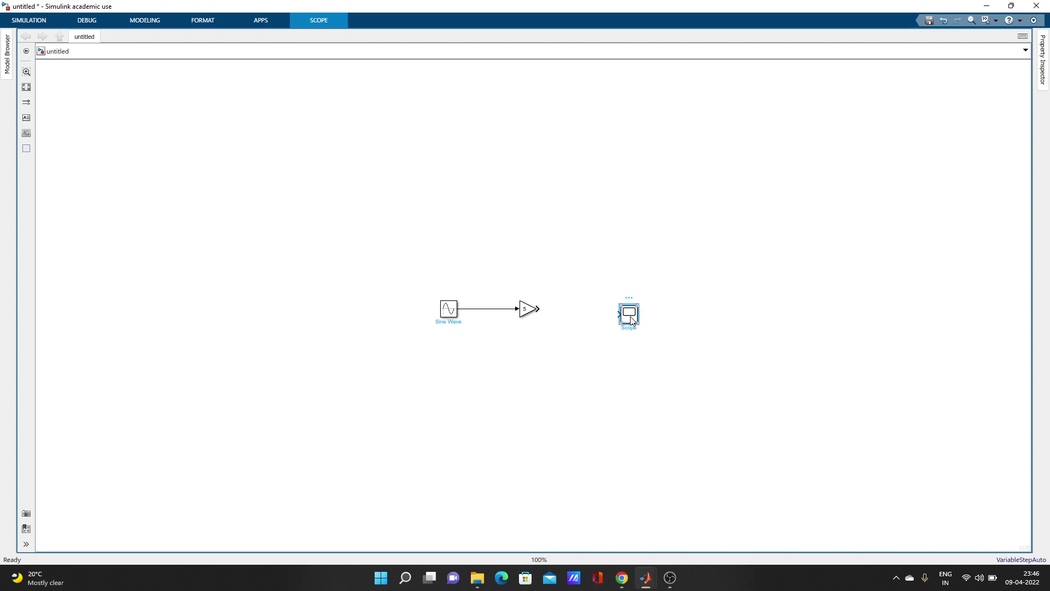
{"action": "double_click", "coordinate": [631, 317]}
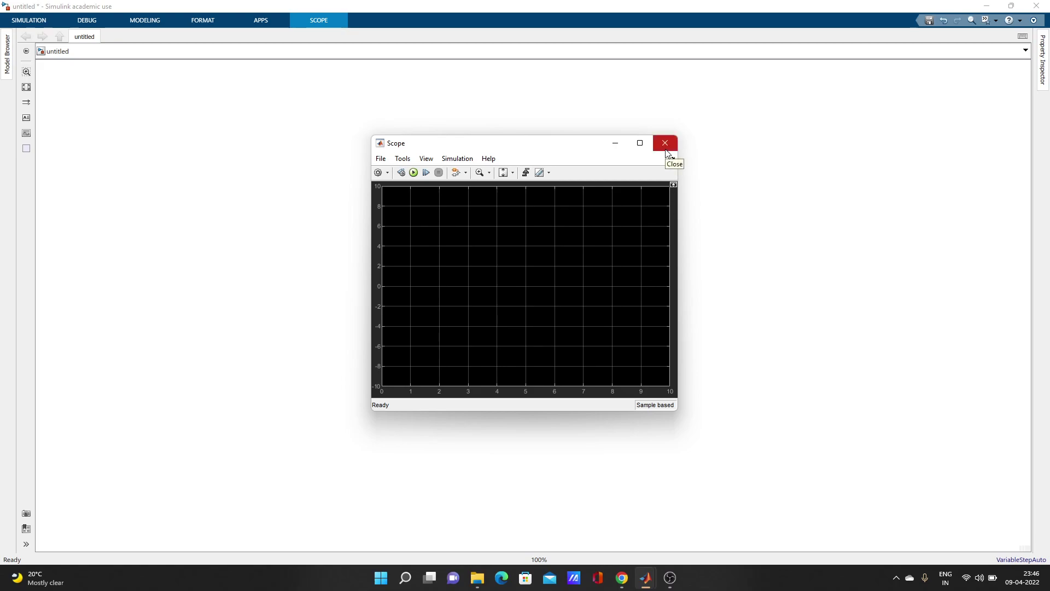
{"action": "left_click", "coordinate": [665, 146]}
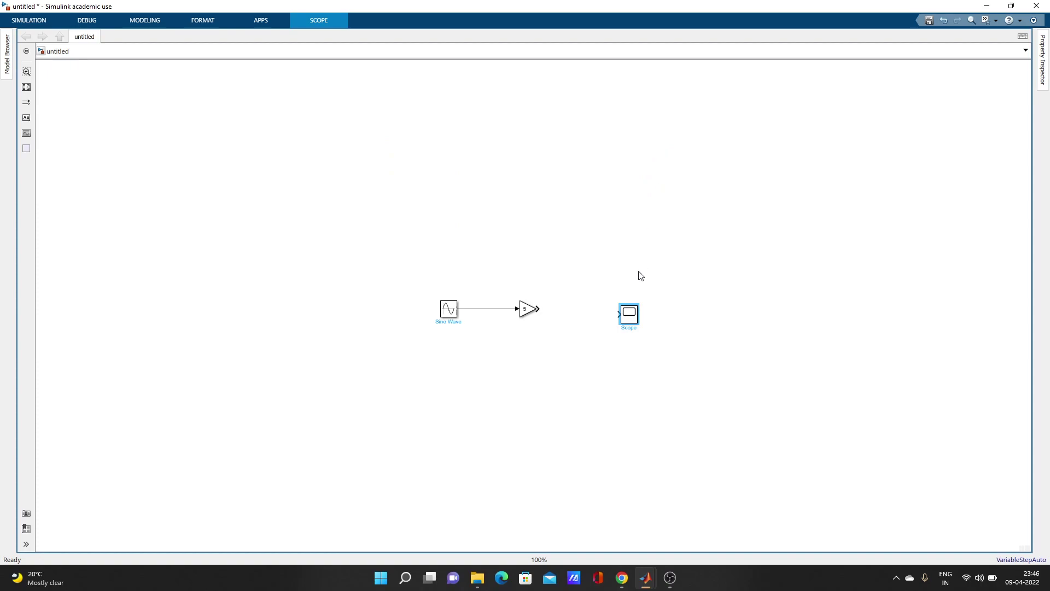
View the Scope's Block Properties without changes, then move the Scope block higher on the canvas
{"action": "right_click", "coordinate": [631, 317]}
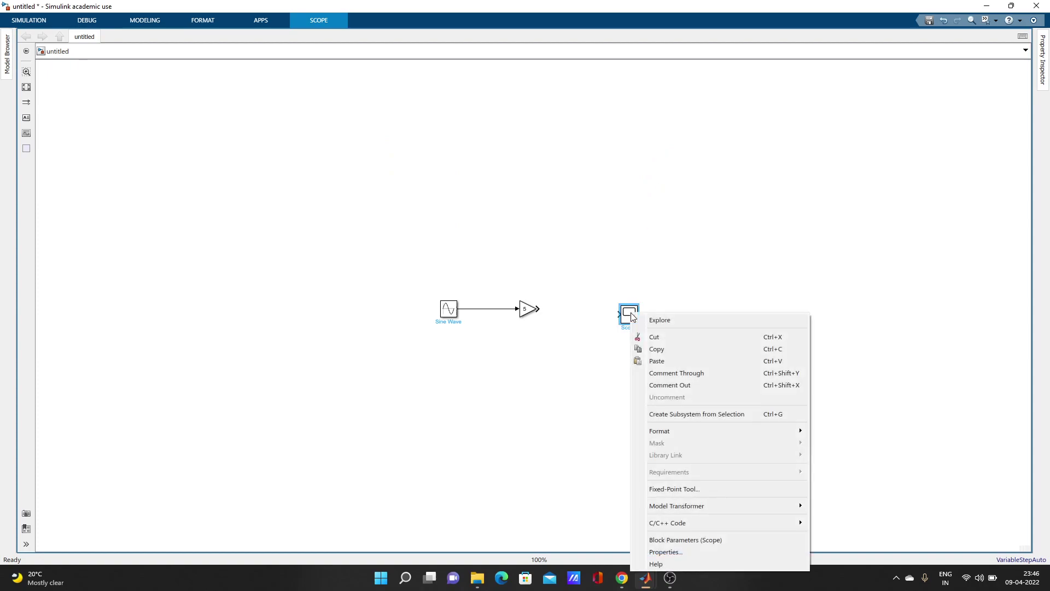
{"action": "mouse_move", "coordinate": [674, 428]}
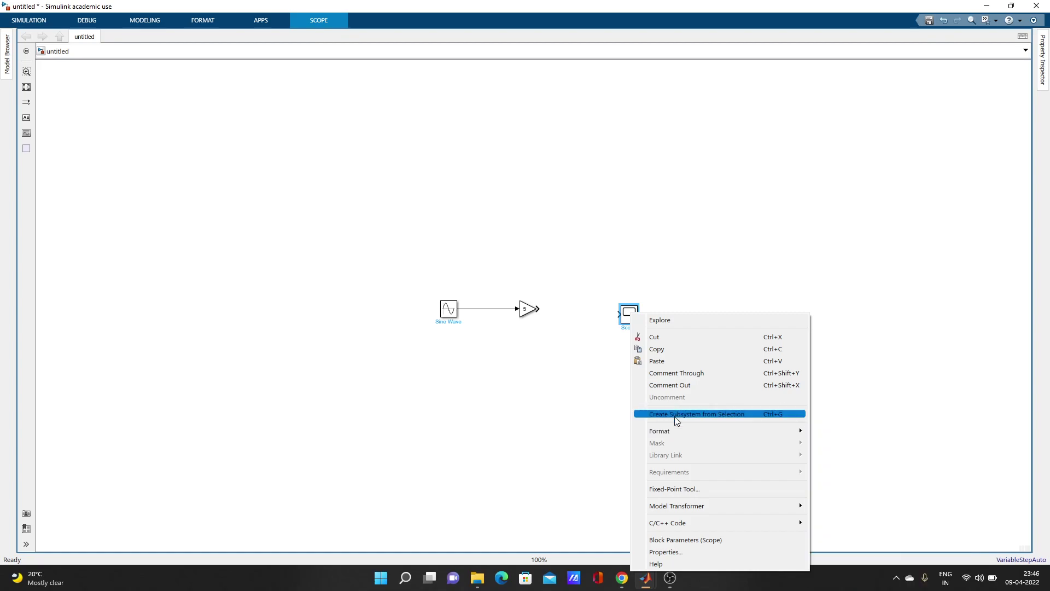
{"action": "left_click", "coordinate": [678, 554]}
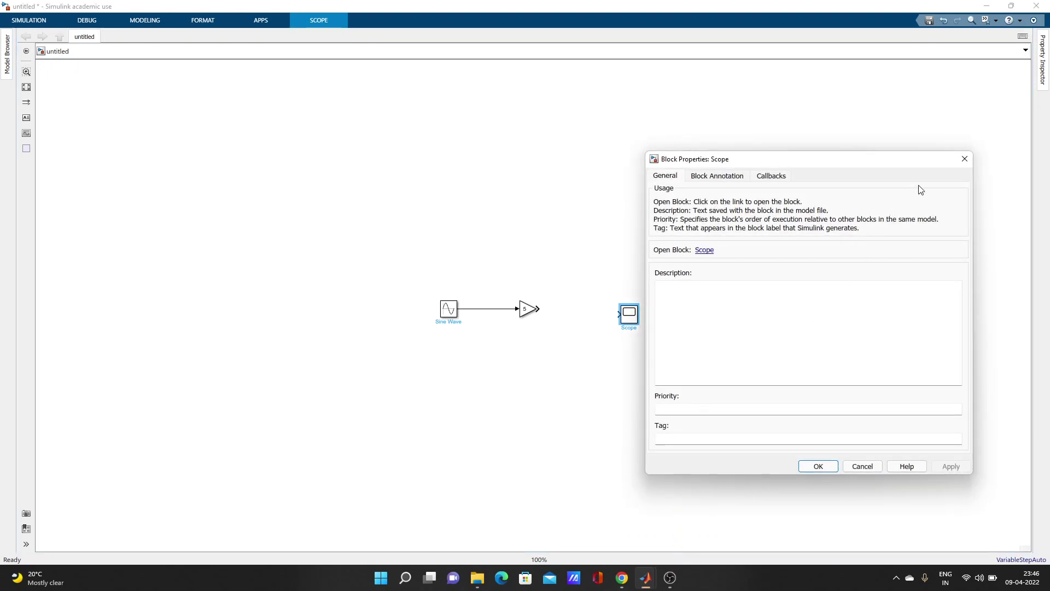
{"action": "left_click", "coordinate": [959, 163]}
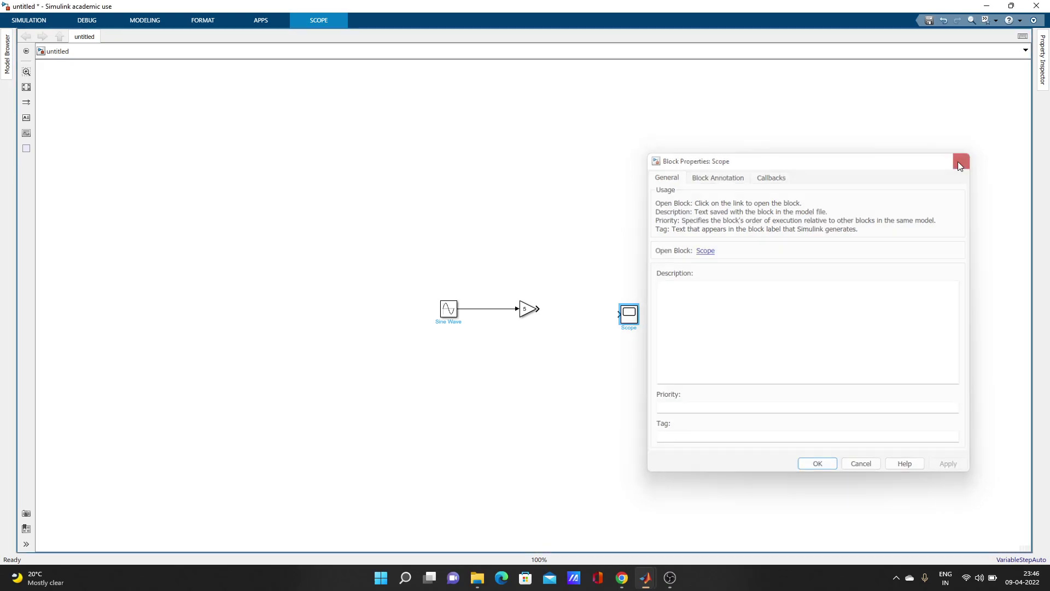
{"action": "left_click_drag", "start_coordinate": [630, 322], "coordinate": [630, 284]}
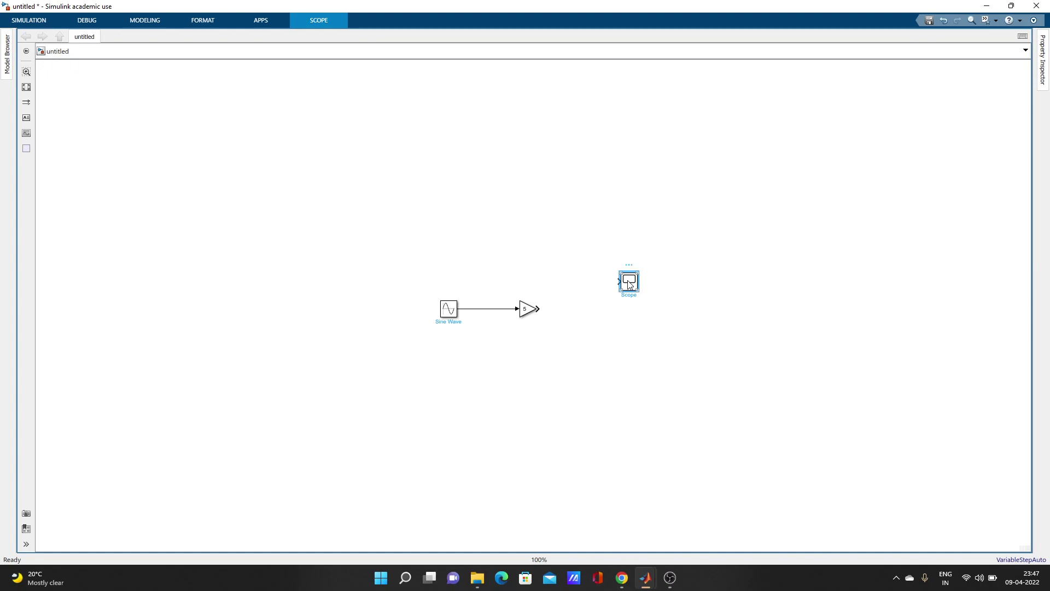
Open the Scope's display and configuration settings, then close them without changes
{"action": "double_click", "coordinate": [629, 282]}
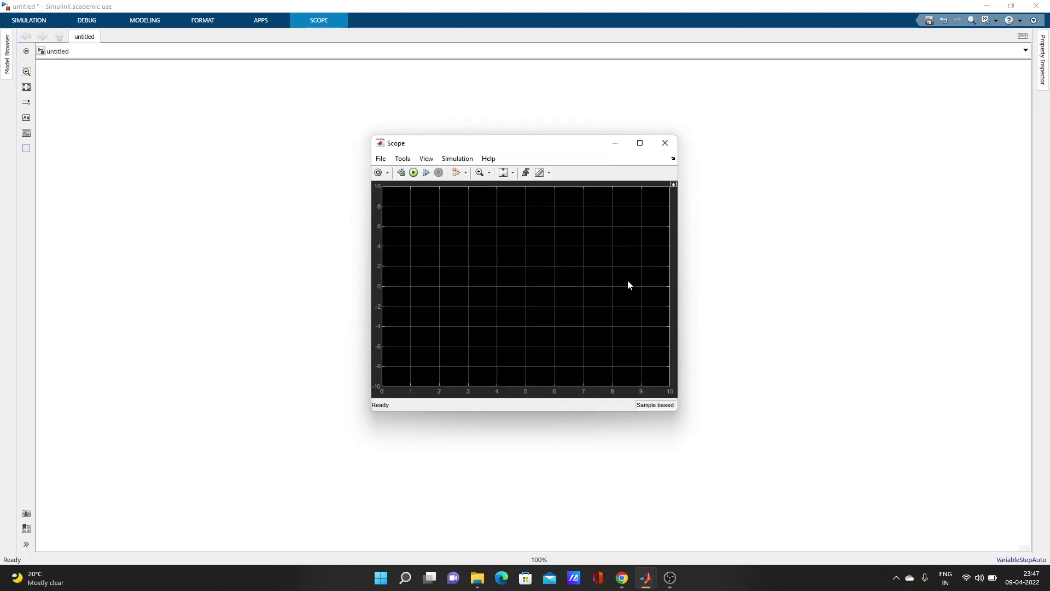
{"action": "left_click", "coordinate": [381, 173]}
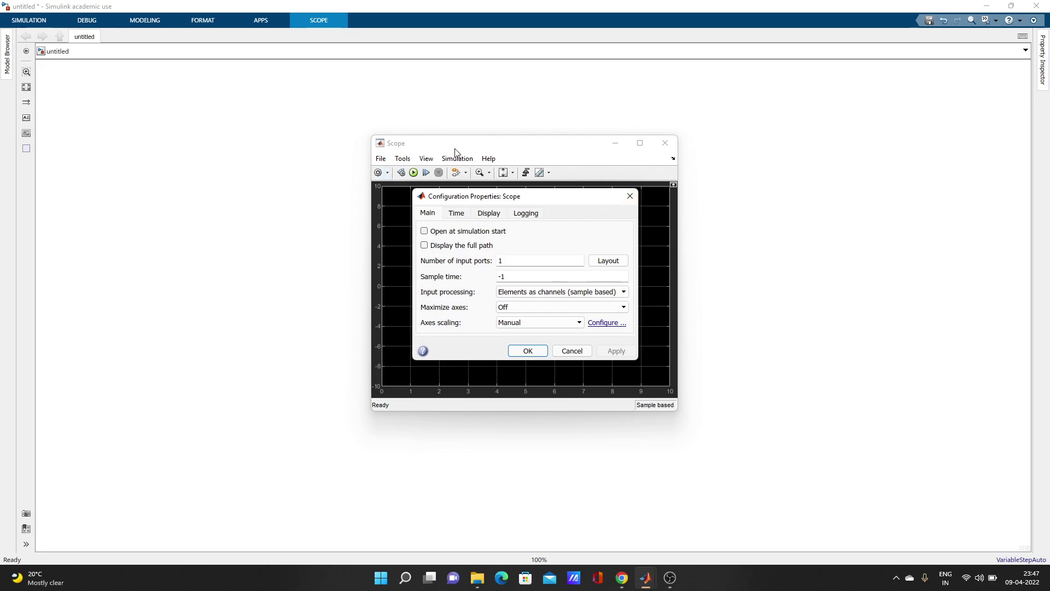
{"action": "left_click", "coordinate": [630, 195]}
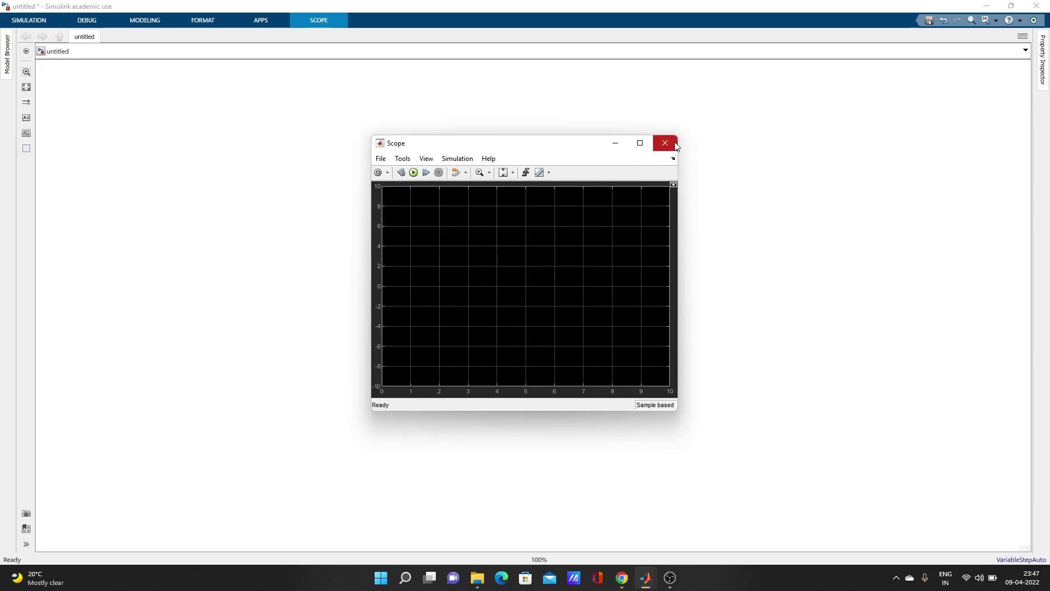
{"action": "left_click", "coordinate": [664, 143]}
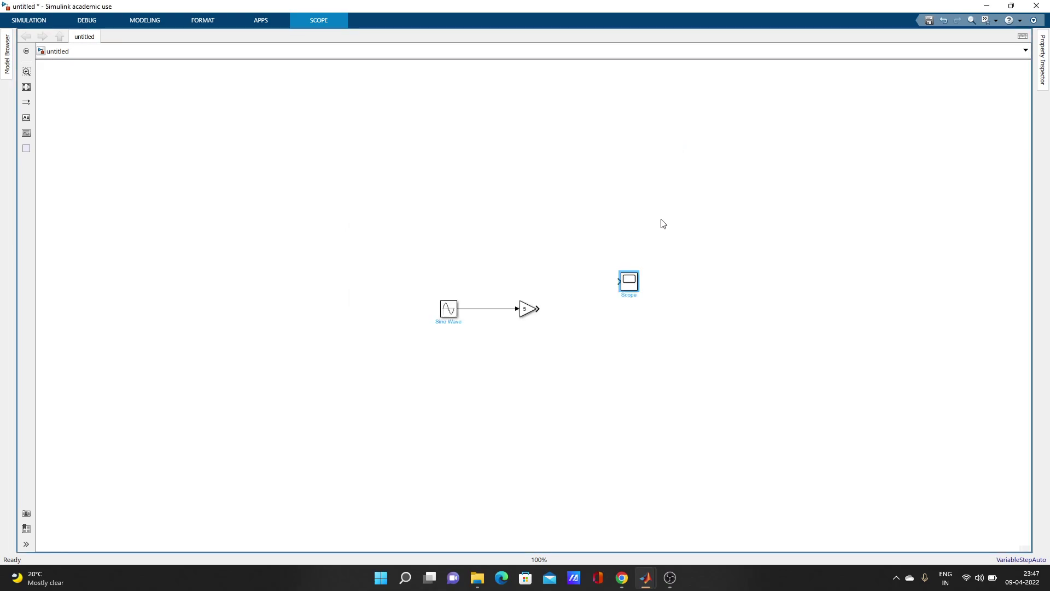
{"action": "right_click", "coordinate": [631, 286]}
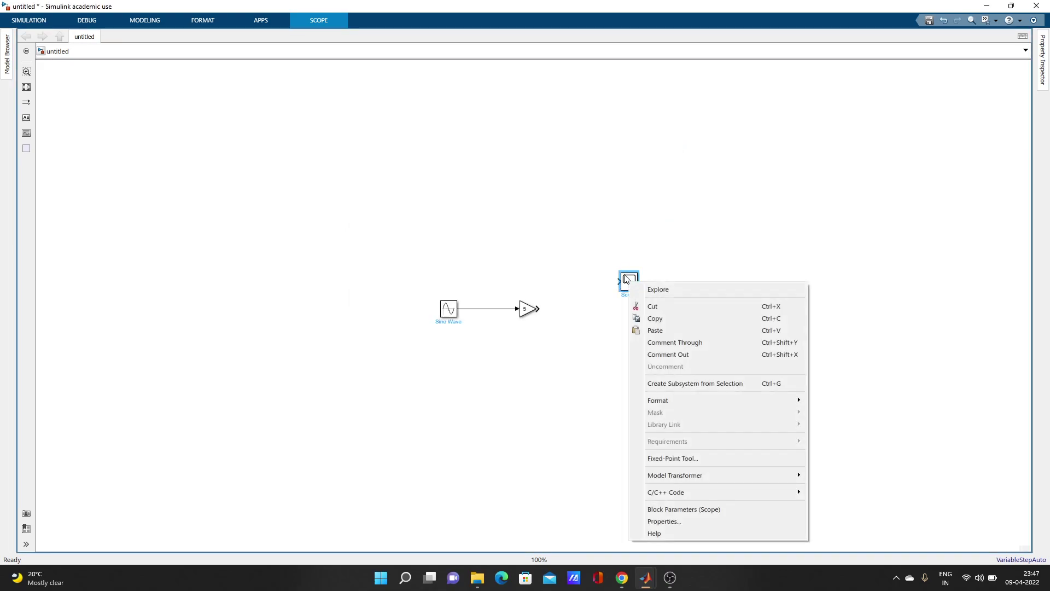
{"action": "left_click", "coordinate": [628, 280]}
Set the Scope's Number of input ports to 5 and close its plot window
{"action": "double_click", "coordinate": [628, 280]}
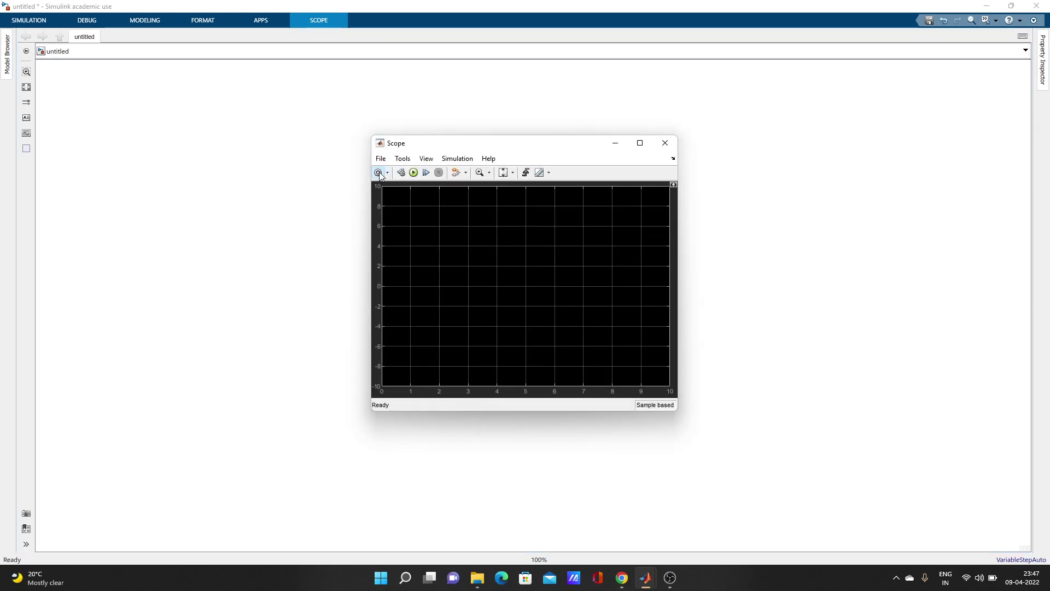
{"action": "left_click", "coordinate": [379, 172]}
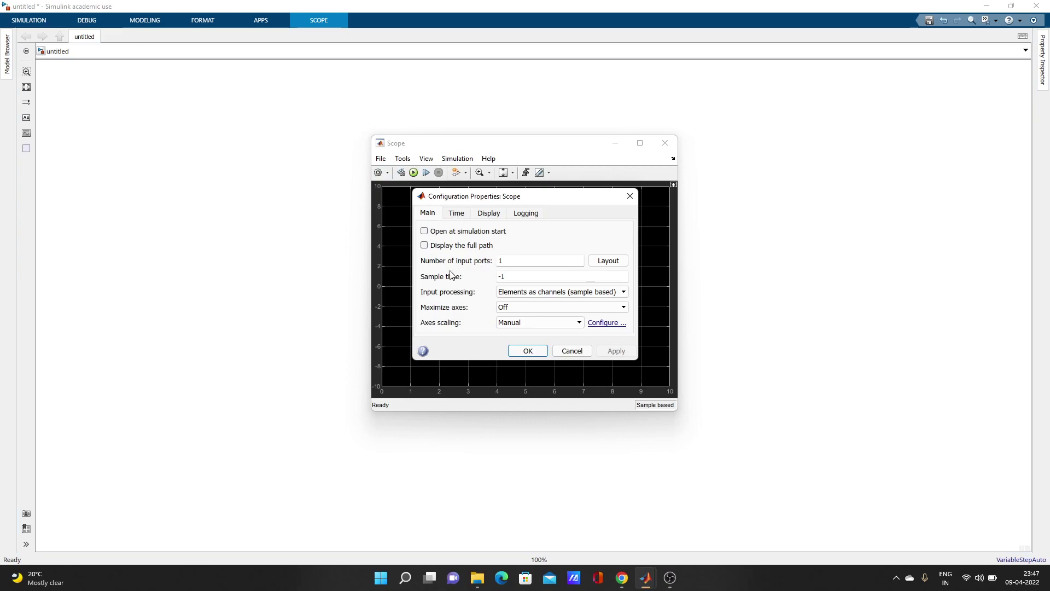
{"action": "double_click", "coordinate": [505, 261]}
{"action": "type", "text": "5"}
{"action": "left_click", "coordinate": [615, 350]}
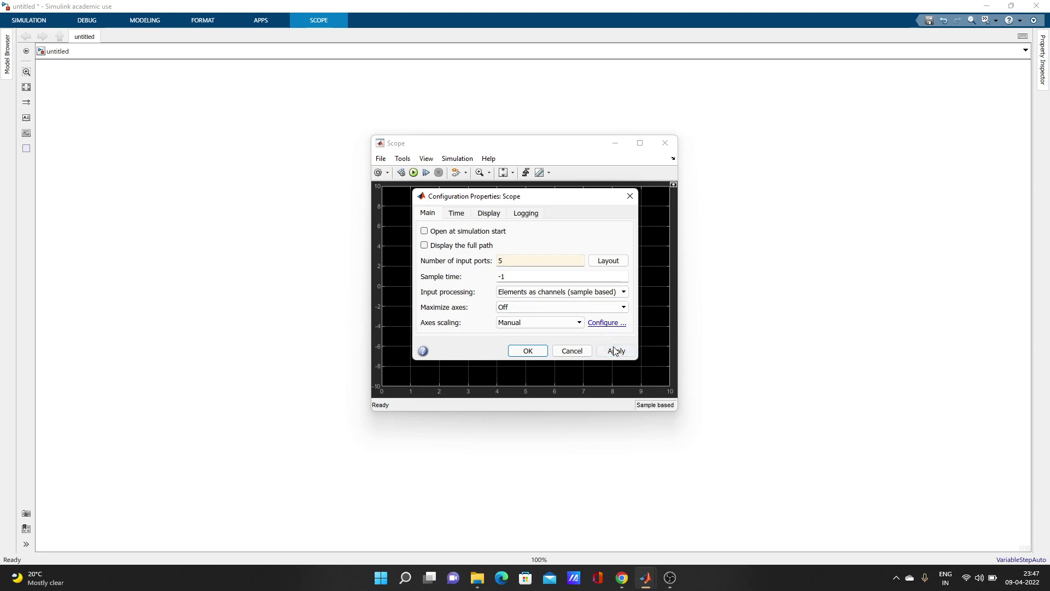
{"action": "left_click", "coordinate": [528, 351]}
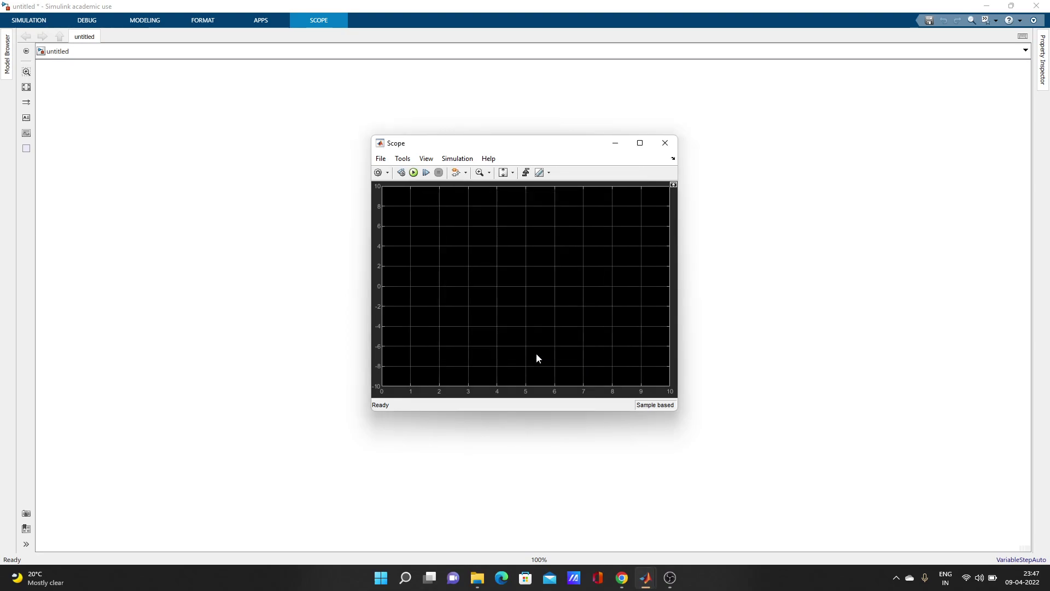
{"action": "left_click", "coordinate": [665, 143]}
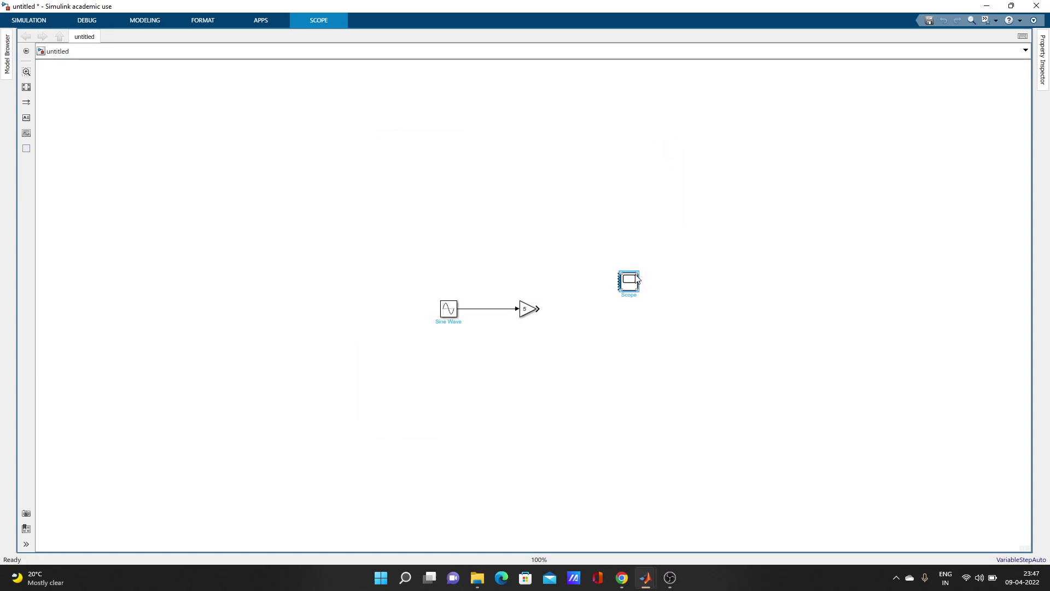
Enlarge the Scope block and change its Number of input ports from 5 to 2
{"action": "left_click_drag", "start_coordinate": [638, 271], "coordinate": [691, 193]}
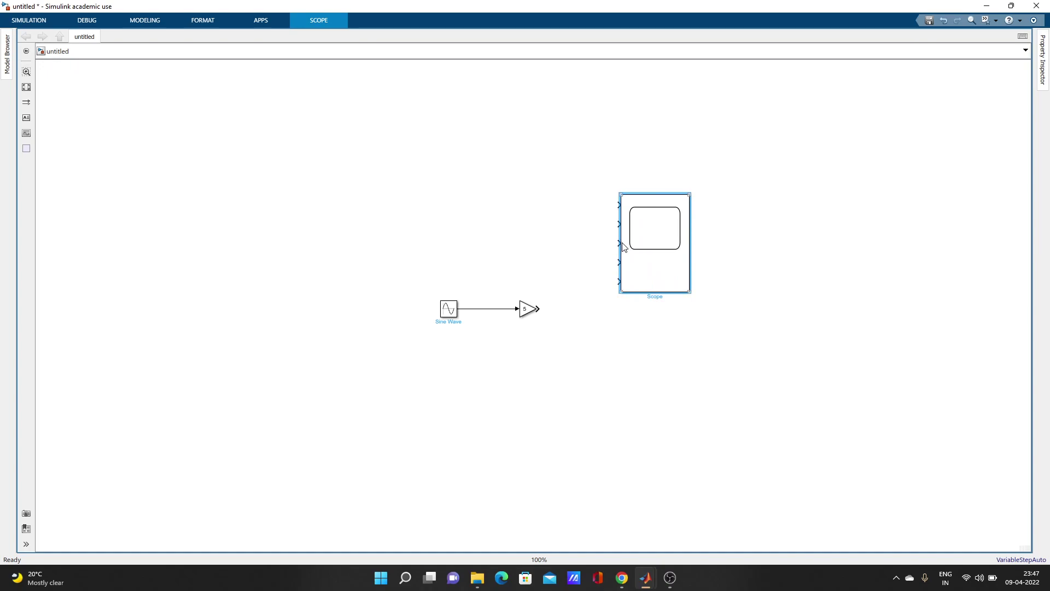
{"action": "left_click", "coordinate": [651, 228]}
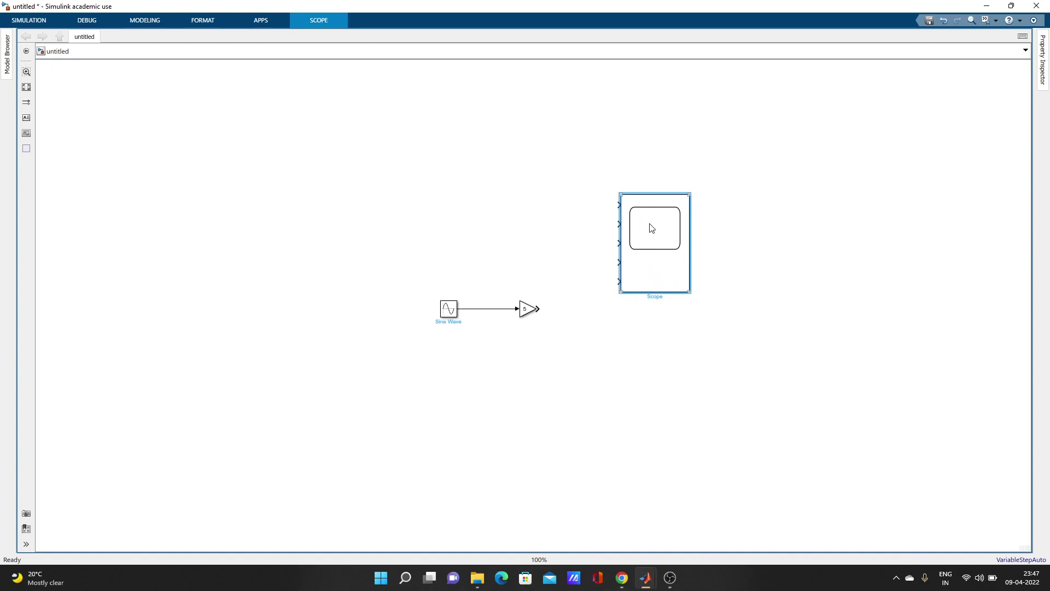
{"action": "double_click", "coordinate": [659, 260]}
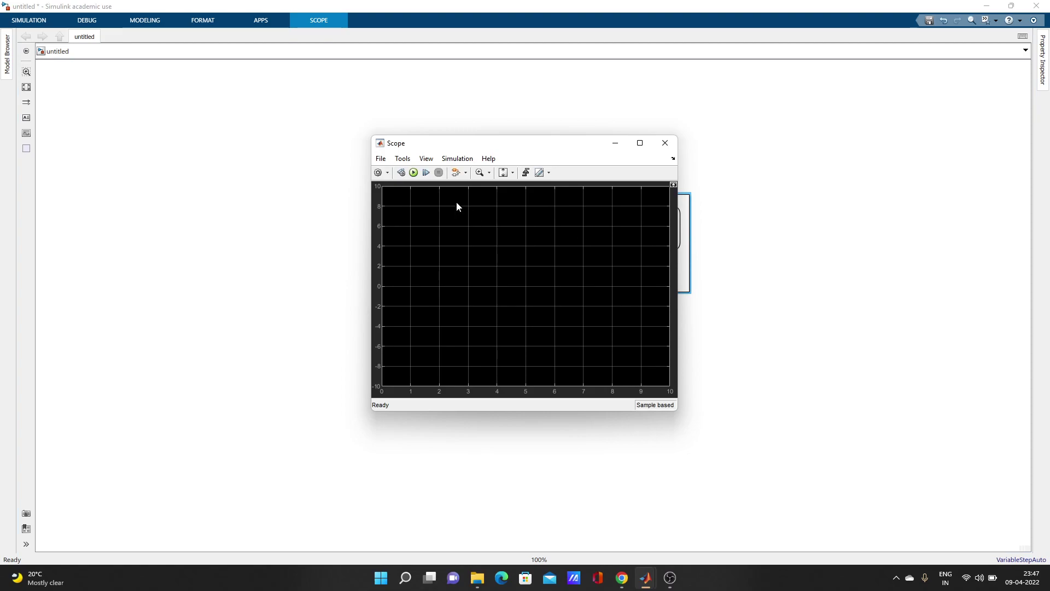
{"action": "left_click", "coordinate": [388, 173]}
{"action": "left_click", "coordinate": [377, 173]}
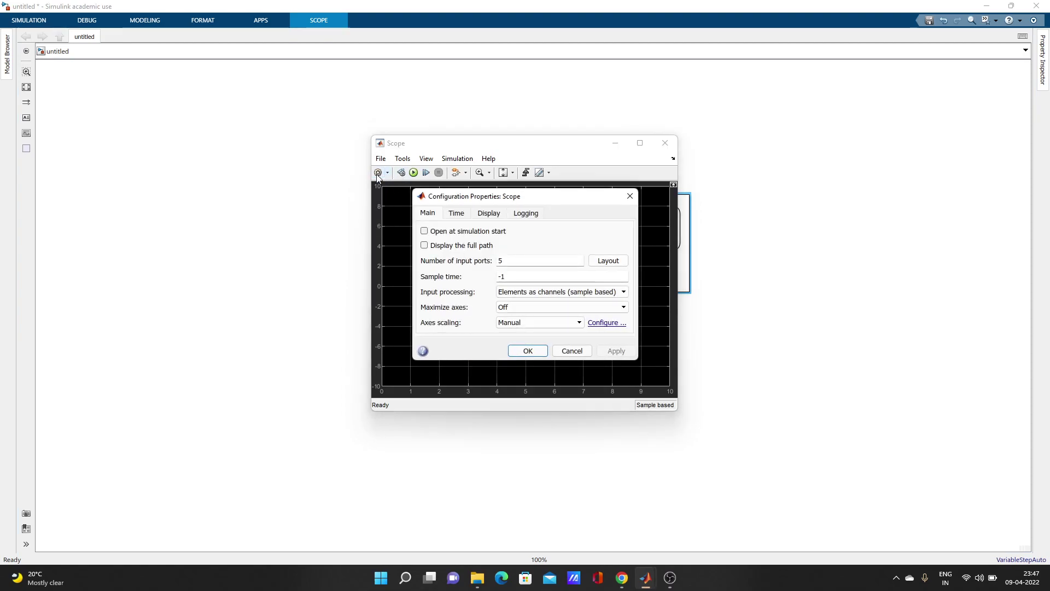
{"action": "double_click", "coordinate": [529, 259]}
{"action": "type", "text": "2"}
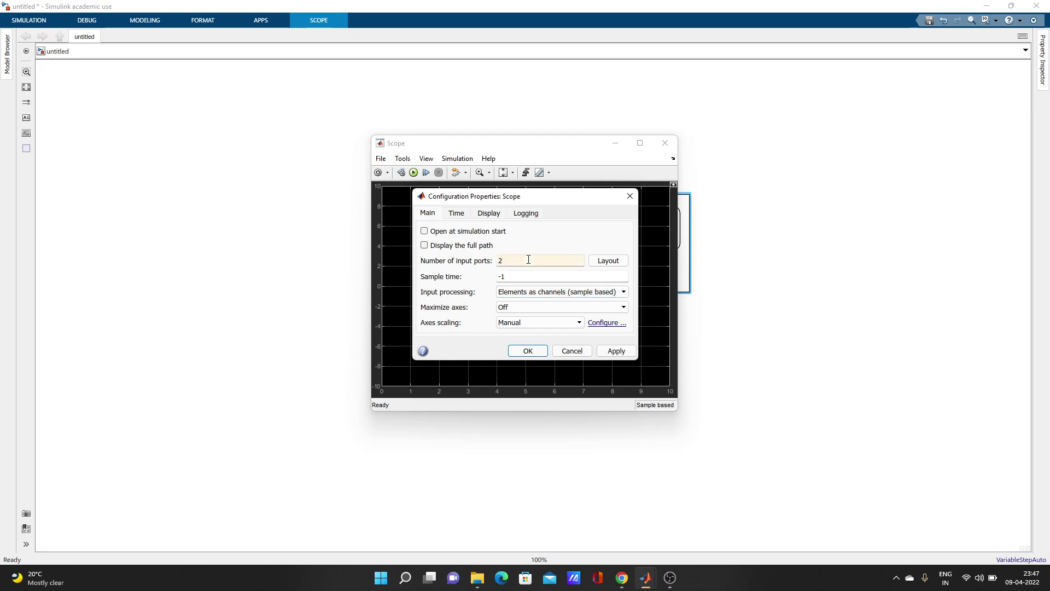
{"action": "left_click", "coordinate": [615, 350]}
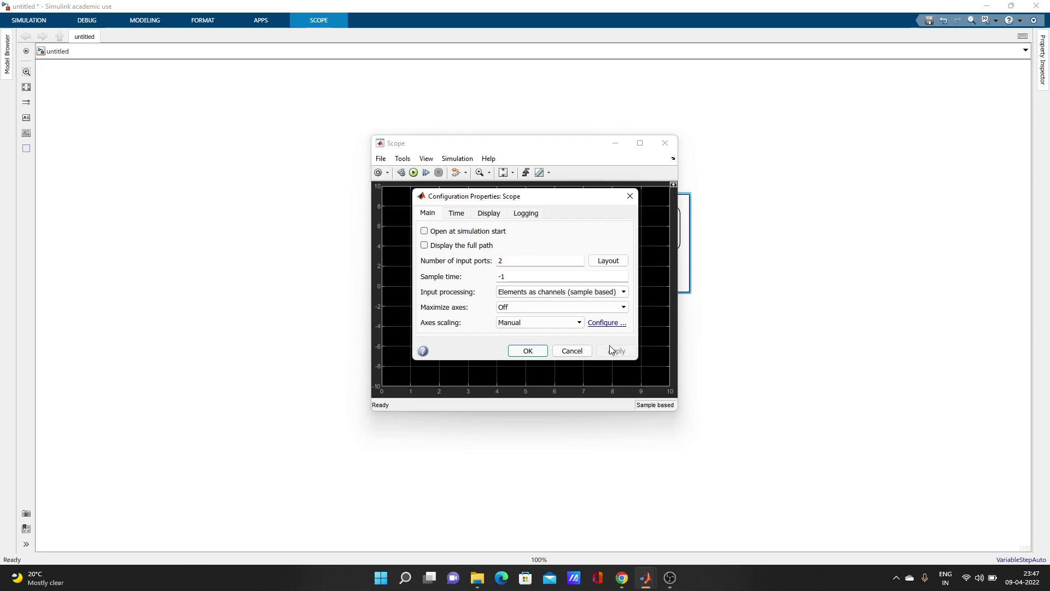
{"action": "left_click", "coordinate": [528, 351]}
{"action": "left_click", "coordinate": [666, 143]}
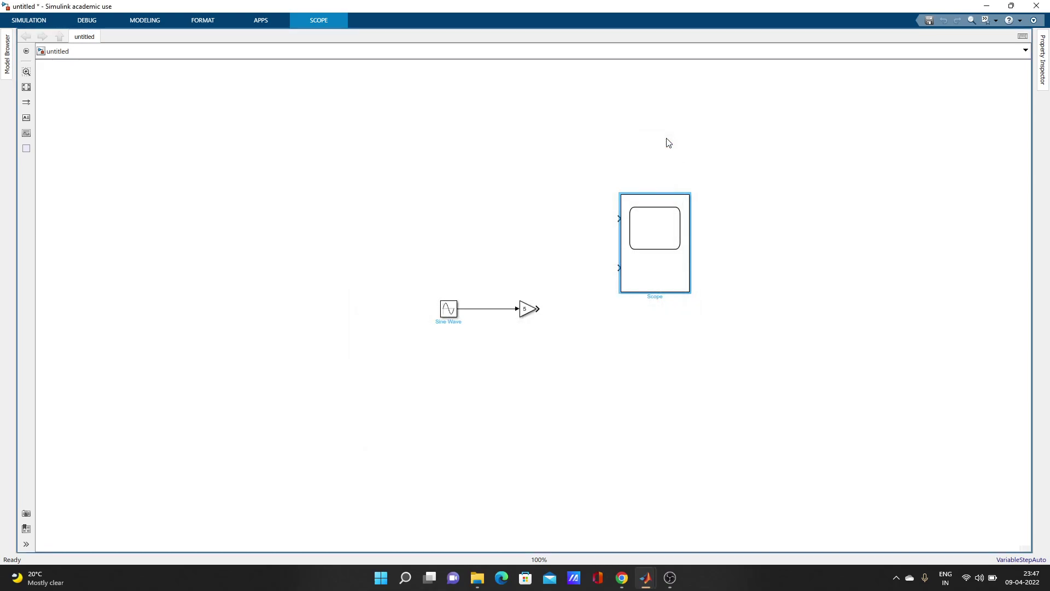
Lower the Scope, then wire the Gain output to its upper input and a Sine Wave branch to its lower input
{"action": "left_click_drag", "start_coordinate": [656, 267], "coordinate": [656, 332]}
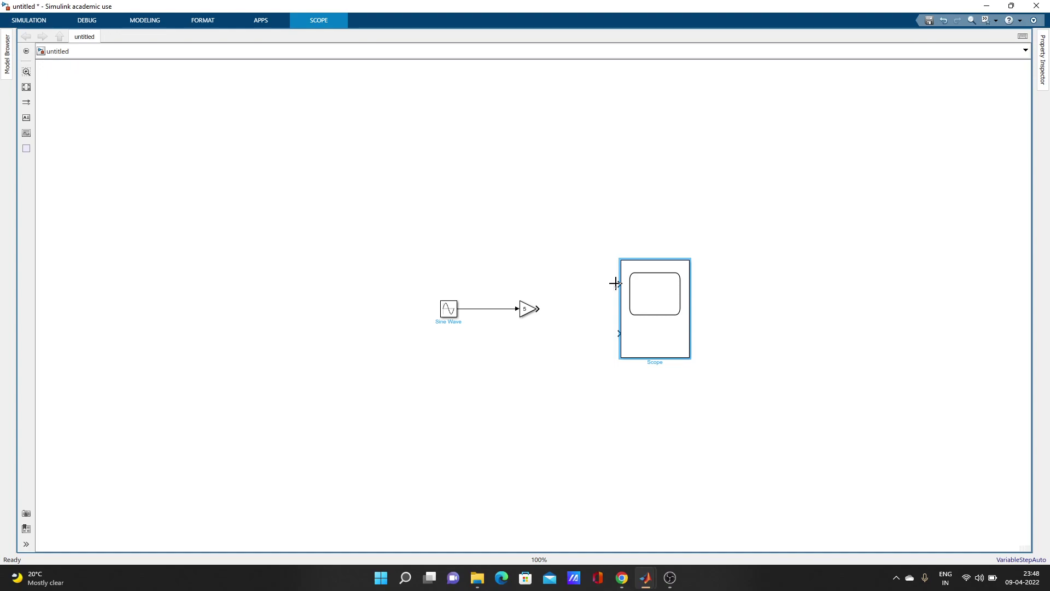
{"action": "mouse_move", "coordinate": [614, 283]}
{"action": "left_mouse_down"}
{"action": "mouse_move", "coordinate": [573, 312]}
{"action": "mouse_move", "coordinate": [541, 309]}
{"action": "left_mouse_up"}
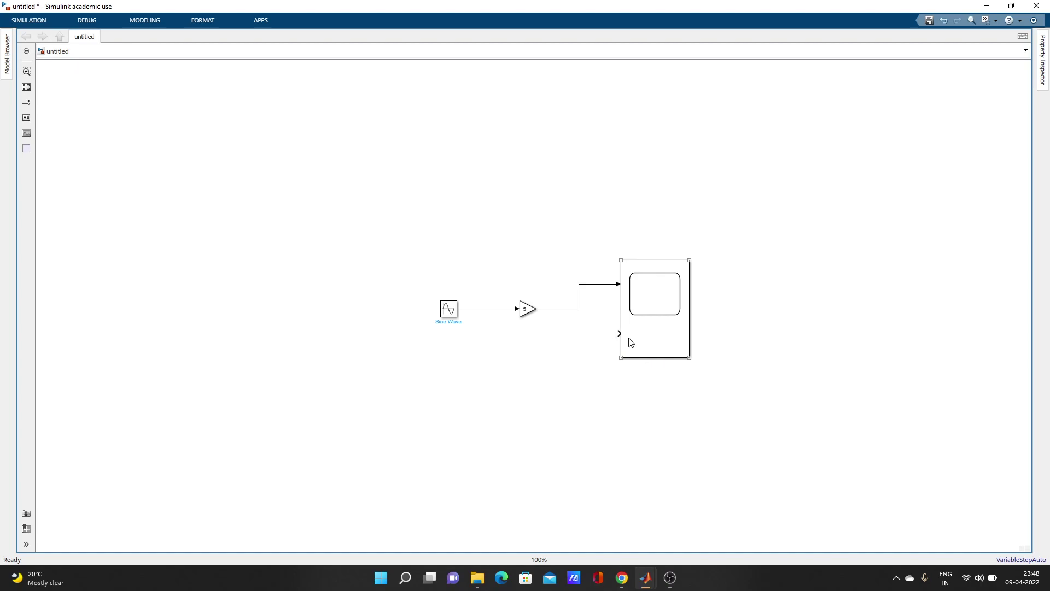
{"action": "left_click_drag", "start_coordinate": [618, 333], "coordinate": [482, 309]}
{"action": "left_click_drag", "start_coordinate": [511, 337], "coordinate": [575, 340]}
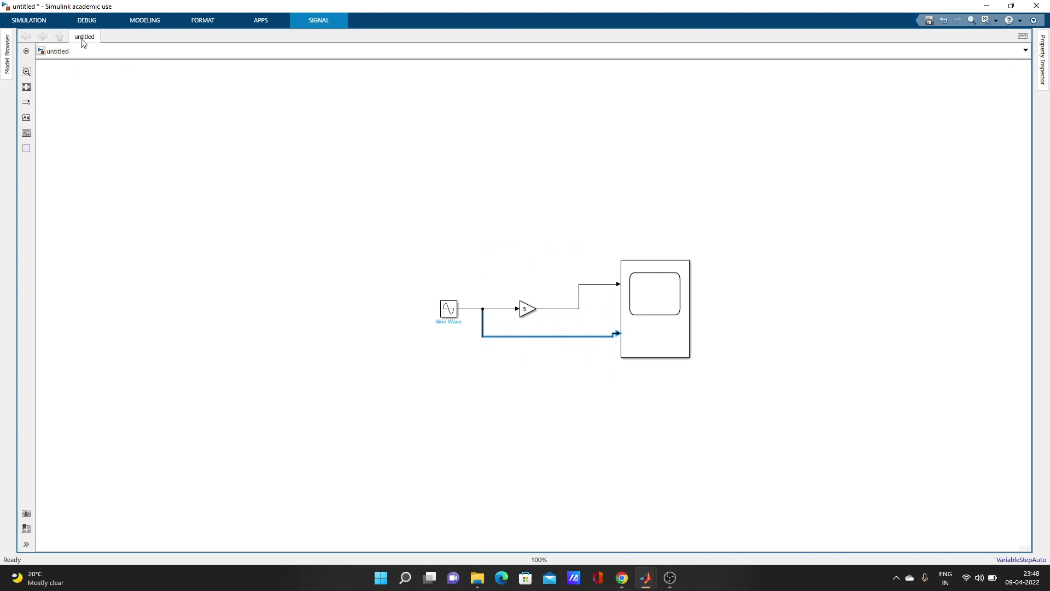
Run the simulation and view the Scope full-screen showing the ±5 gained sine and ±1 original sine
{"action": "left_click", "coordinate": [35, 24]}
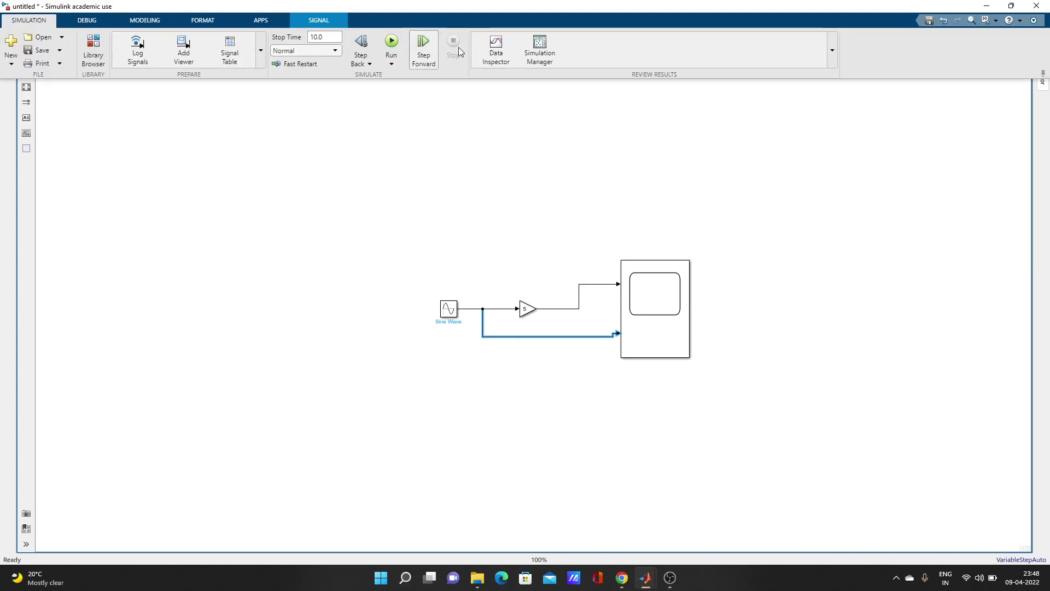
{"action": "left_click", "coordinate": [391, 48]}
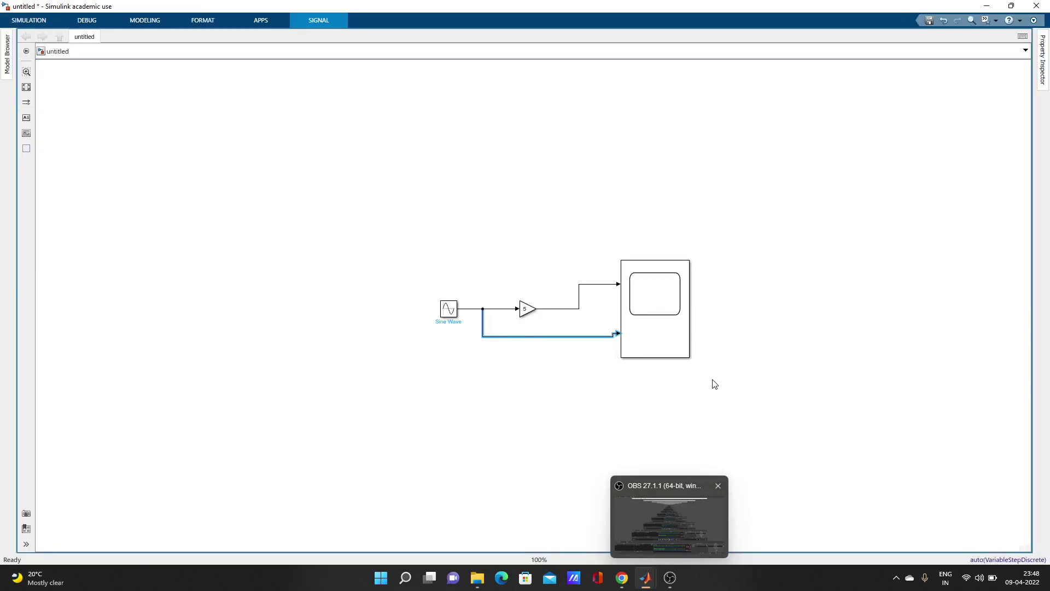
{"action": "left_click", "coordinate": [647, 305]}
{"action": "double_click", "coordinate": [647, 305]}
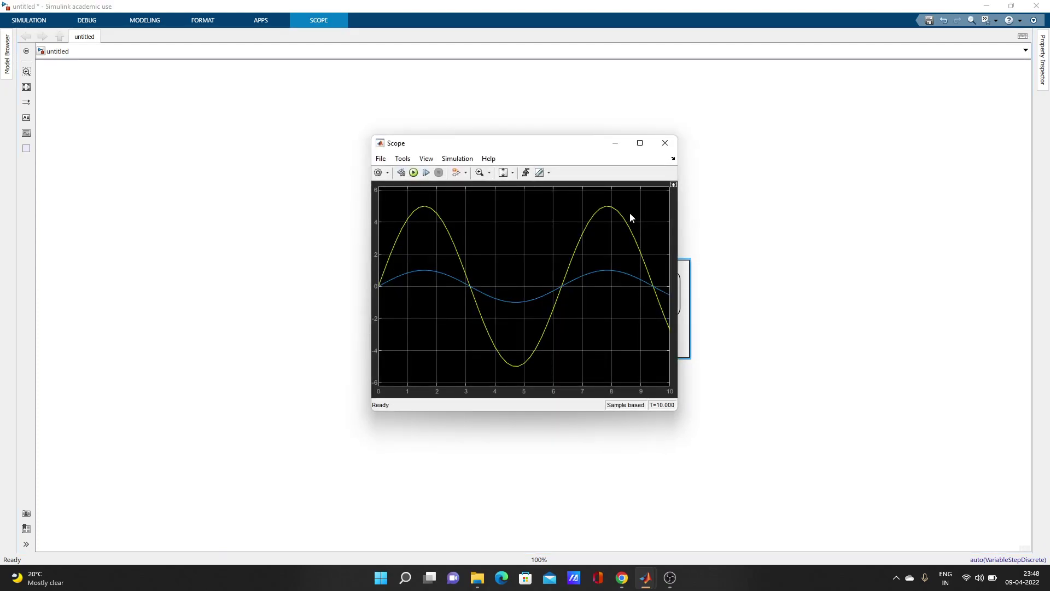
{"action": "left_click", "coordinate": [639, 144]}
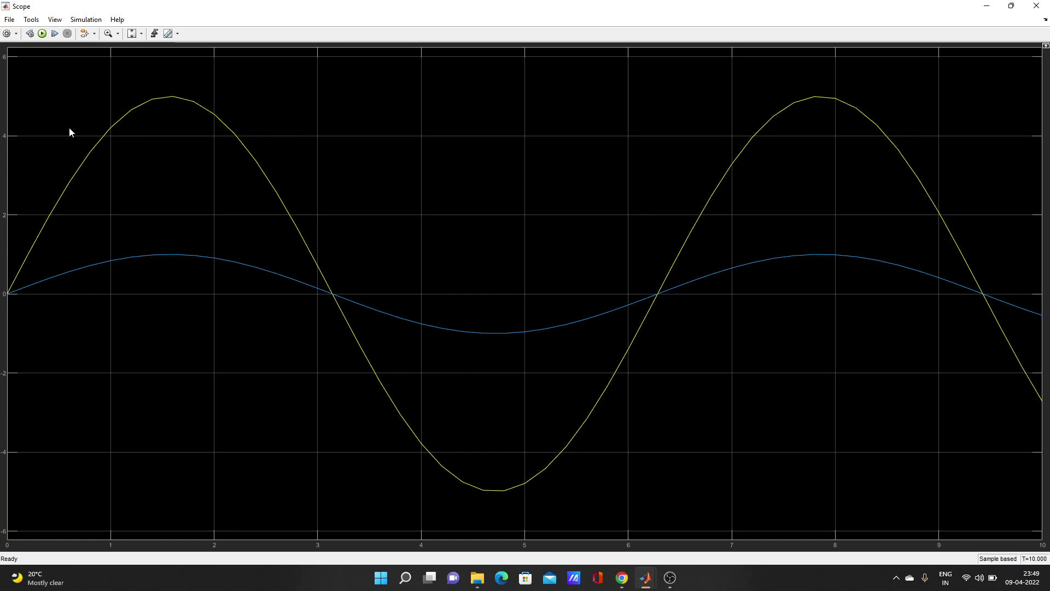
Open and close the Scope's Configuration Properties unchanged, then close the Scope window
{"action": "left_click", "coordinate": [6, 33]}
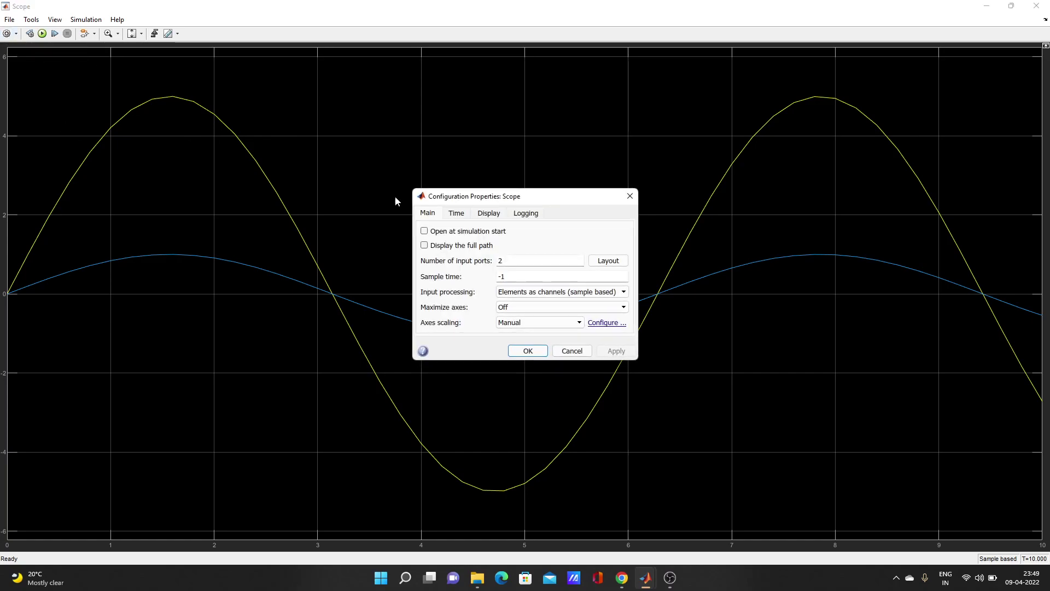
{"action": "left_click", "coordinate": [629, 198]}
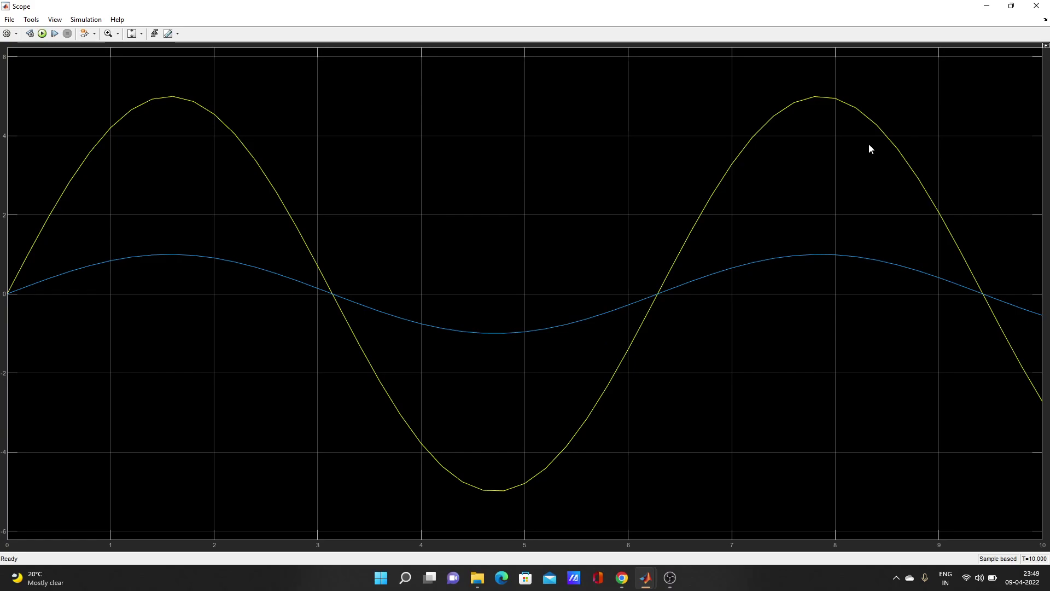
{"action": "left_click", "coordinate": [1035, 7]}
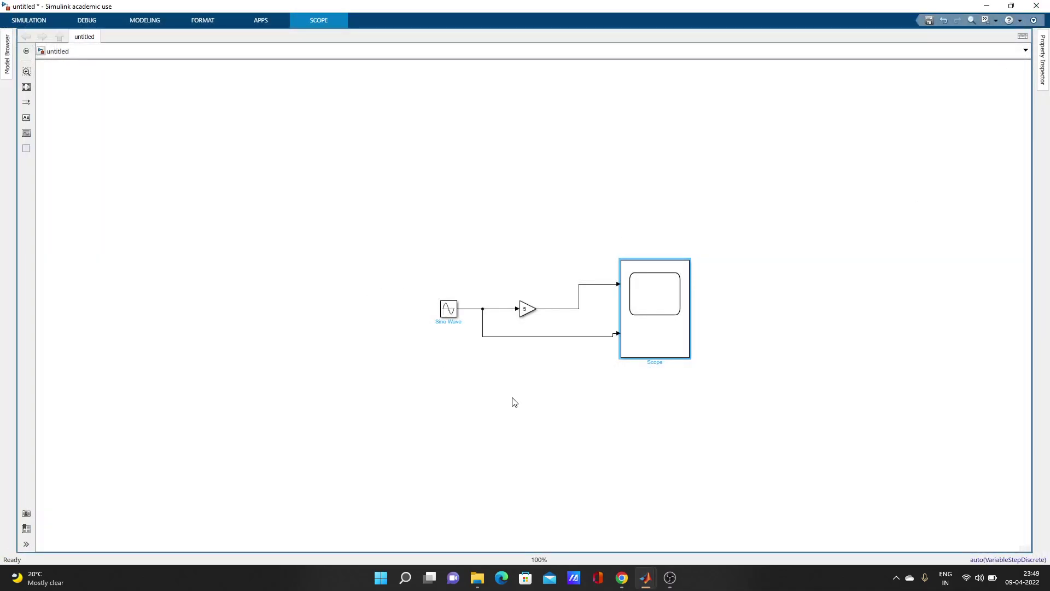
{"action": "left_click", "coordinate": [38, 21]}
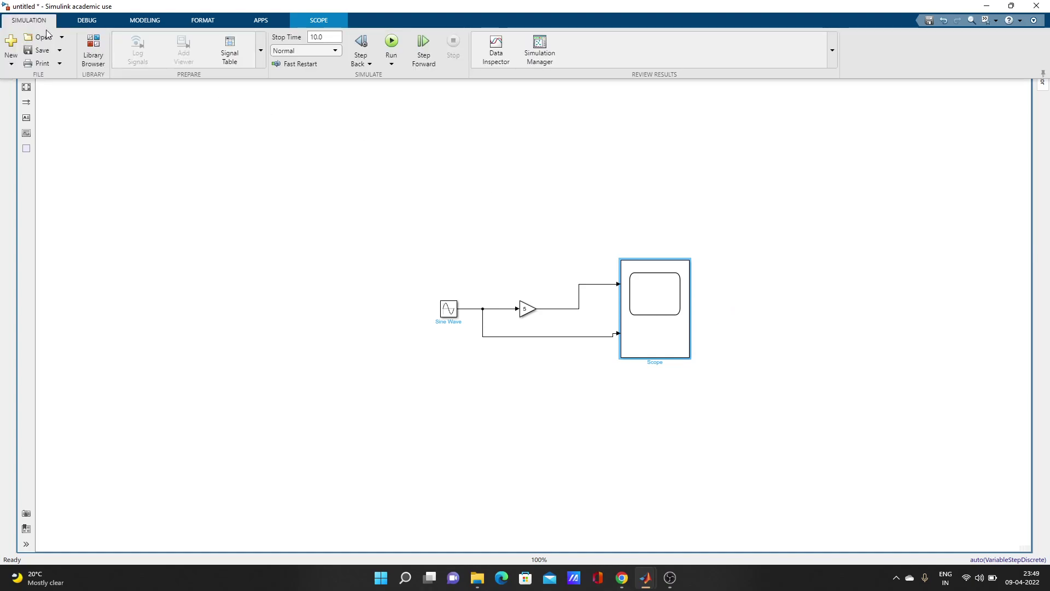
{"action": "left_click", "coordinate": [38, 53]}
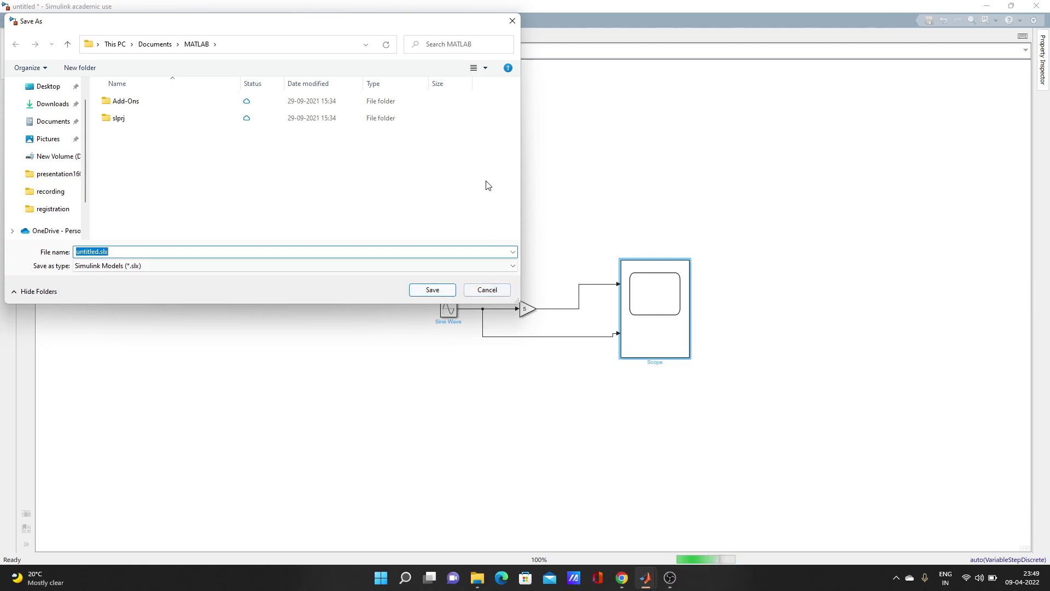
{"action": "left_click", "coordinate": [512, 22]}
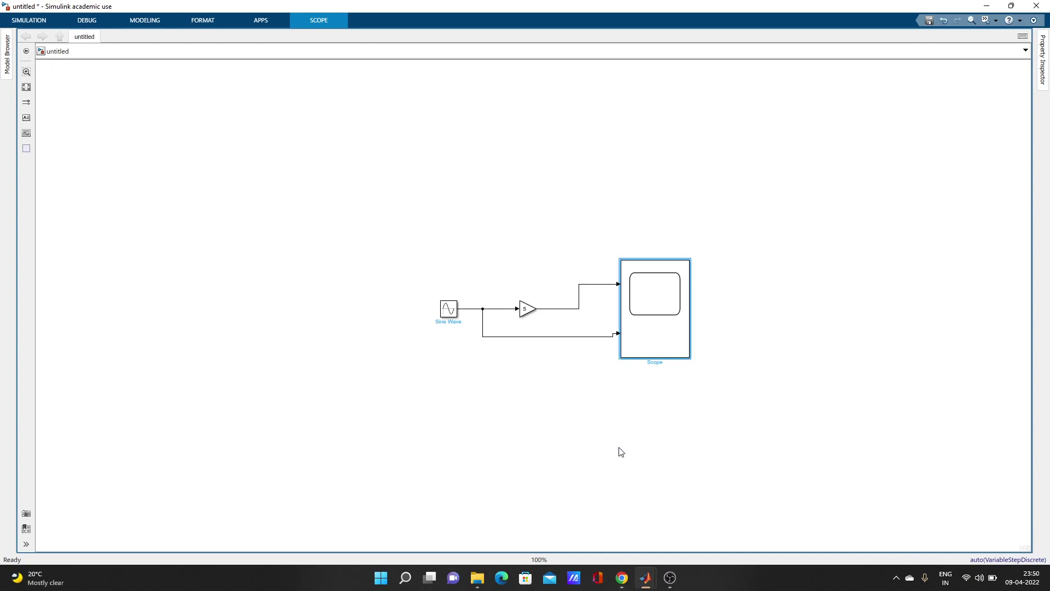
{"action": "left_click", "coordinate": [659, 329]}
{"action": "double_click", "coordinate": [659, 329]}
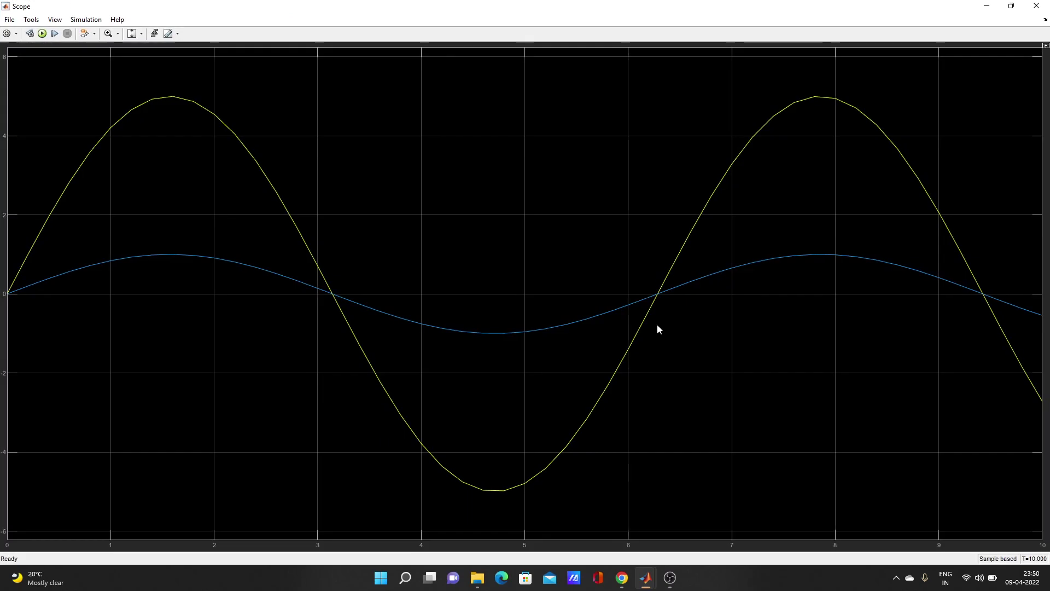
{"action": "left_click", "coordinate": [1037, 6]}
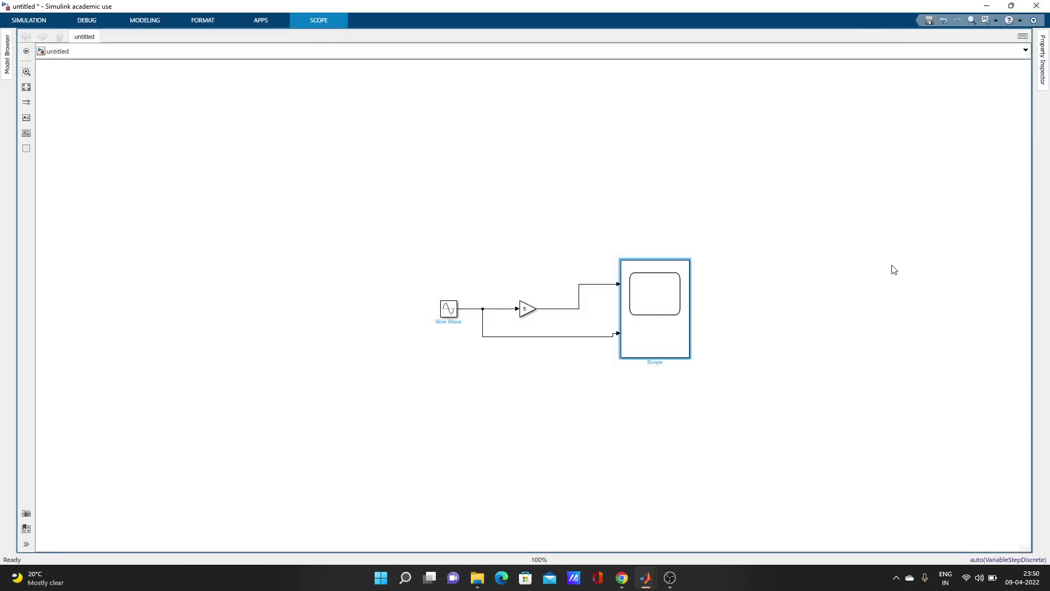